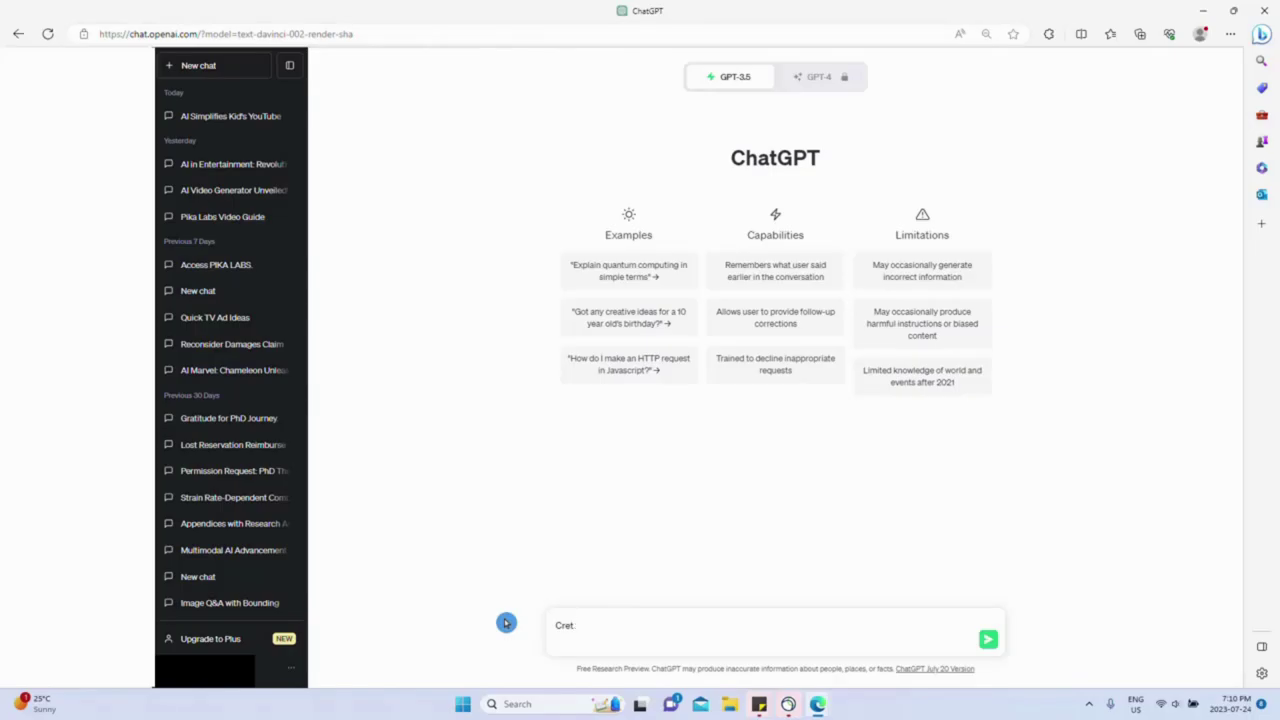
Step: Ask ChatGPT for a 100-word story about a boy going on a treasure hunt
text(ate a 100 word story for a boy going on treasure hunt)
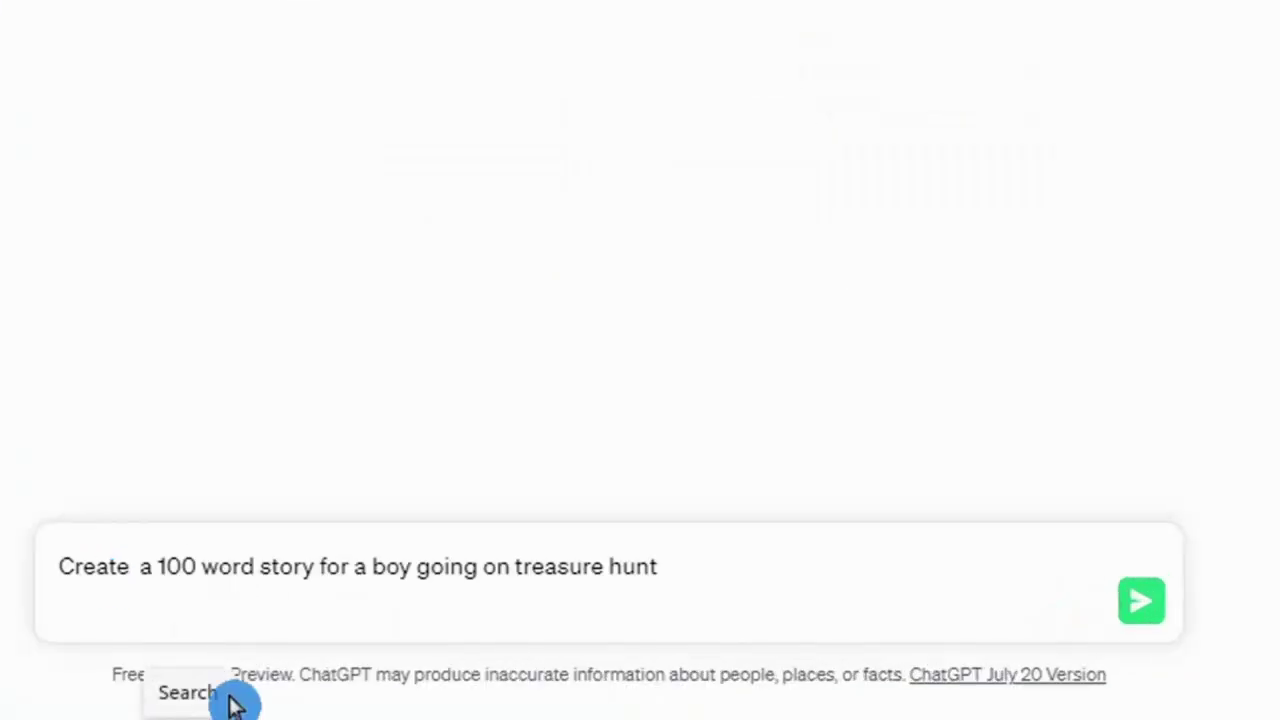
key(BackSpace)
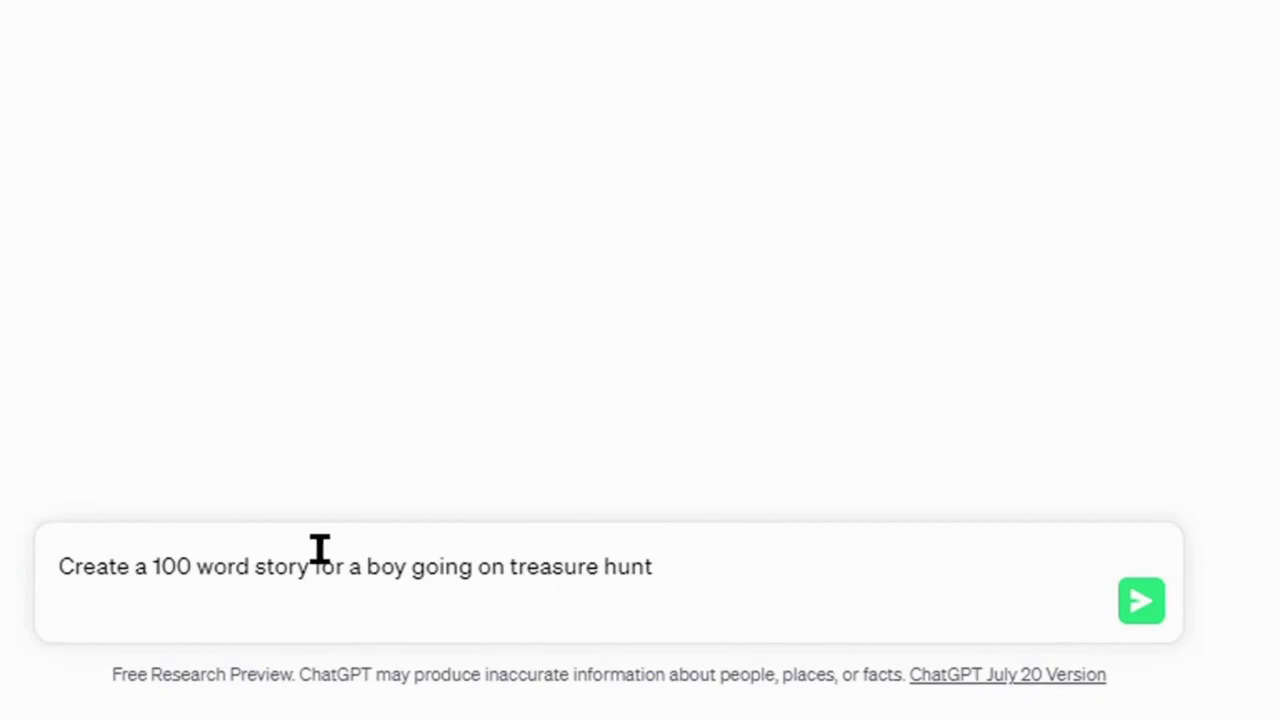
key(Return)
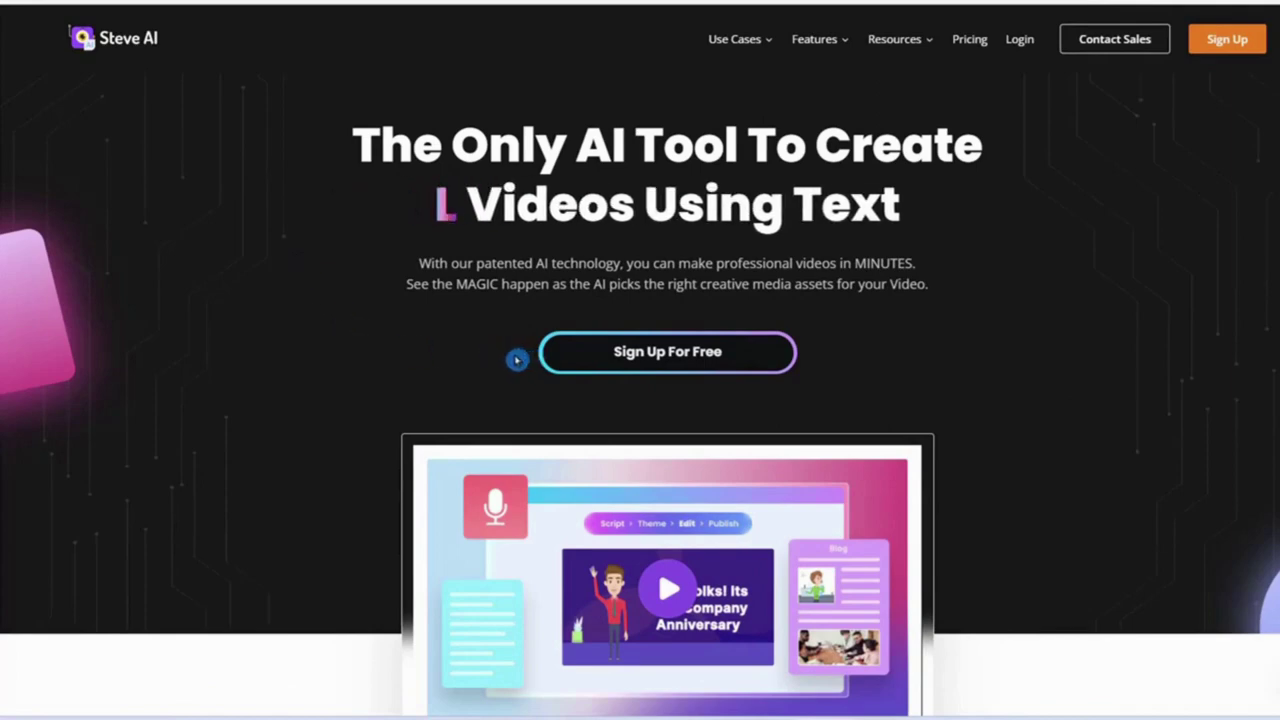
Step: Sign up to Steve AI with Google and start a new Text to Animation video
click(675, 351)
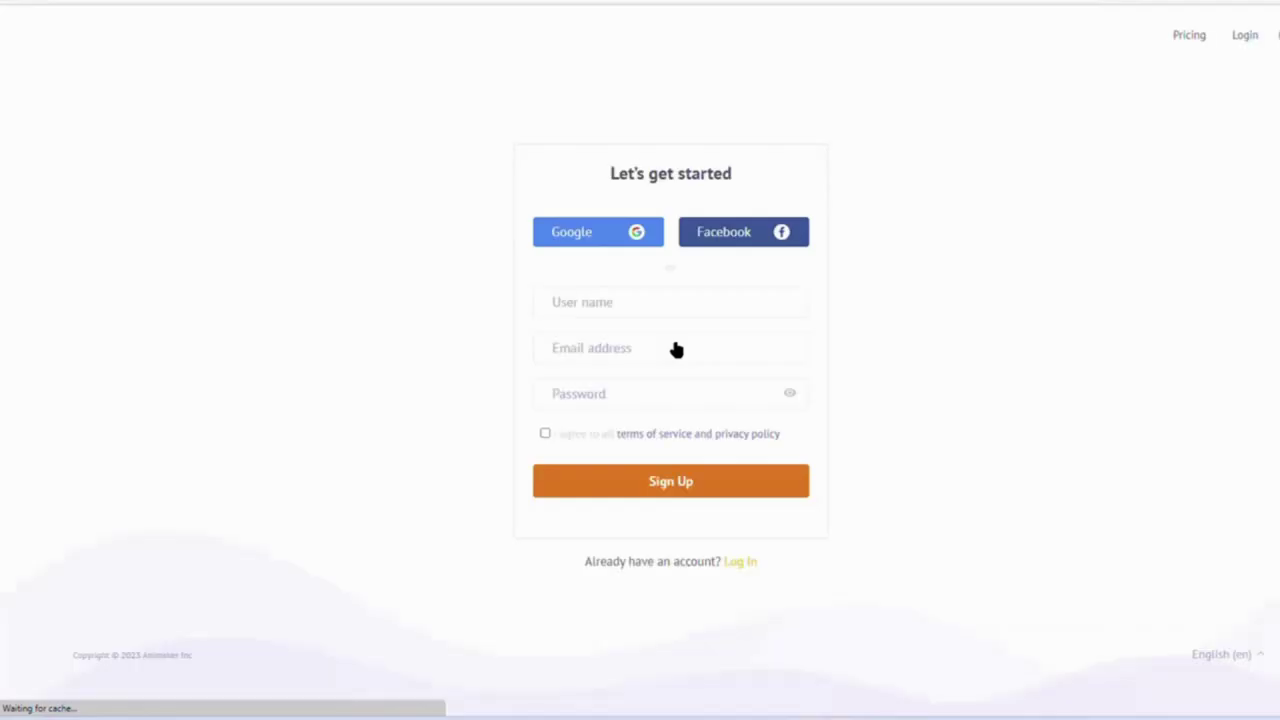
click(598, 236)
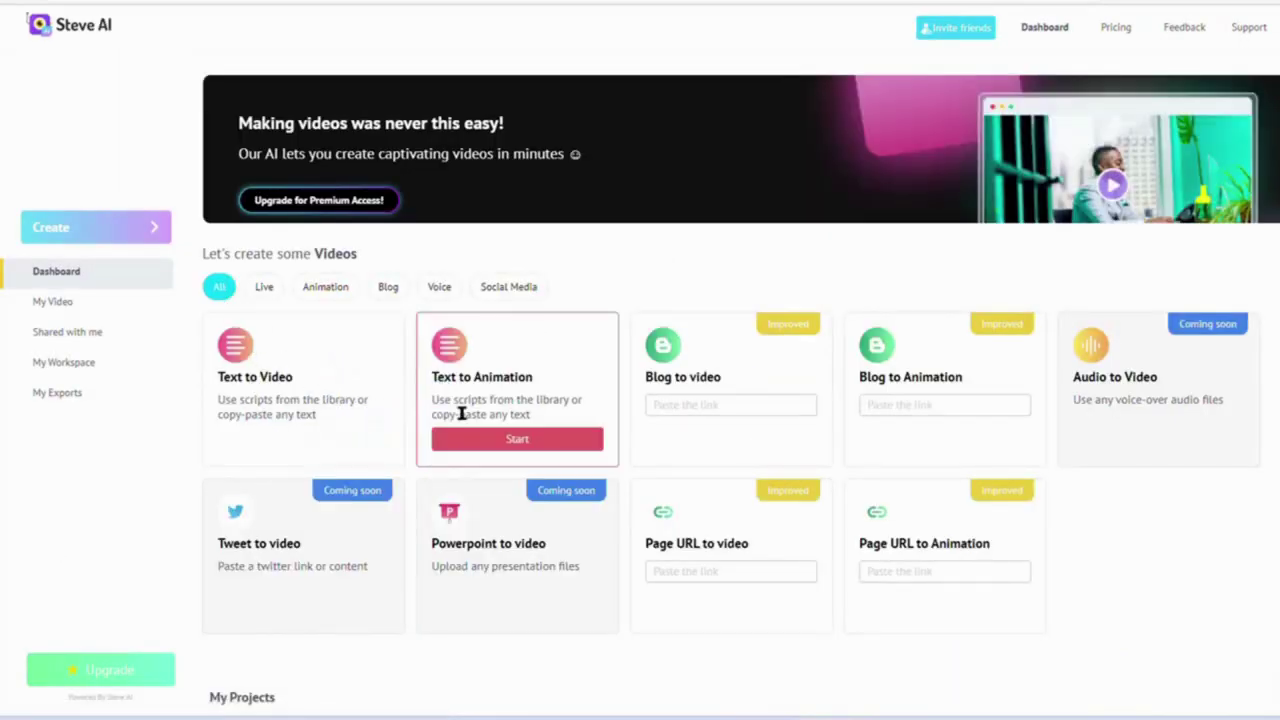
click(483, 441)
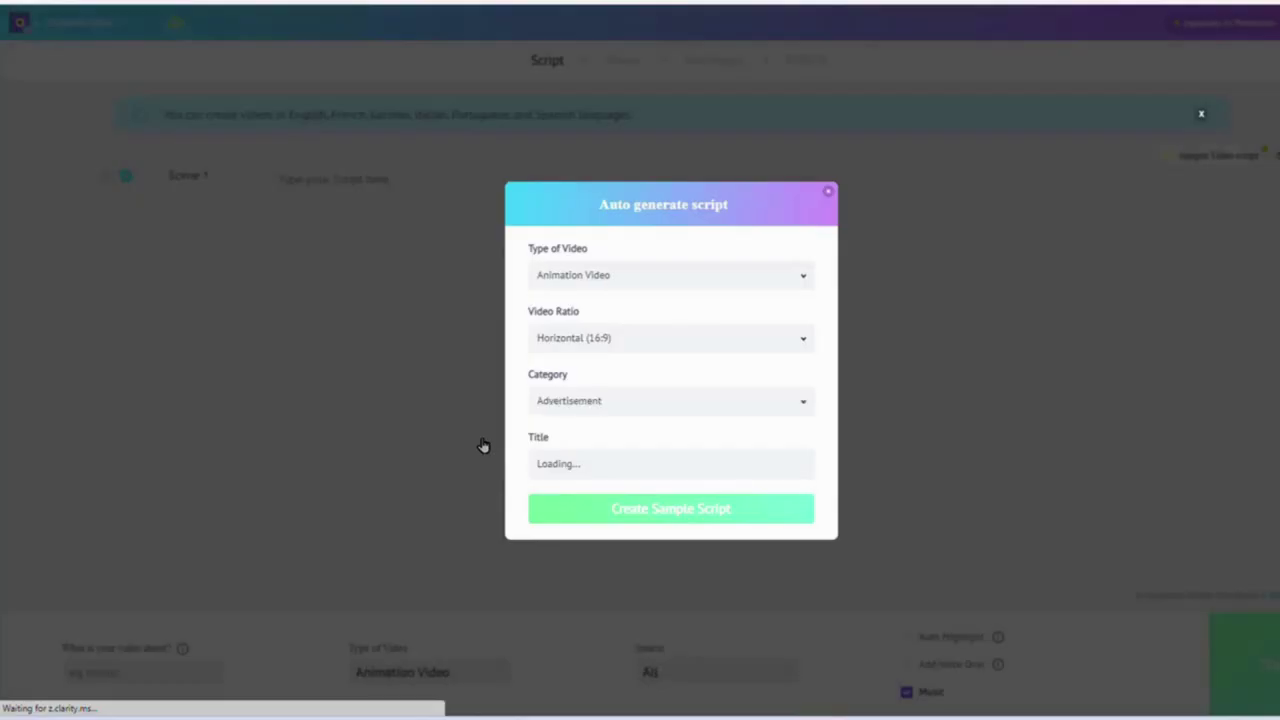
Step: Replace the sample script with the copied ChatGPT treasure-hunt story, split into eight scenes
click(792, 262)
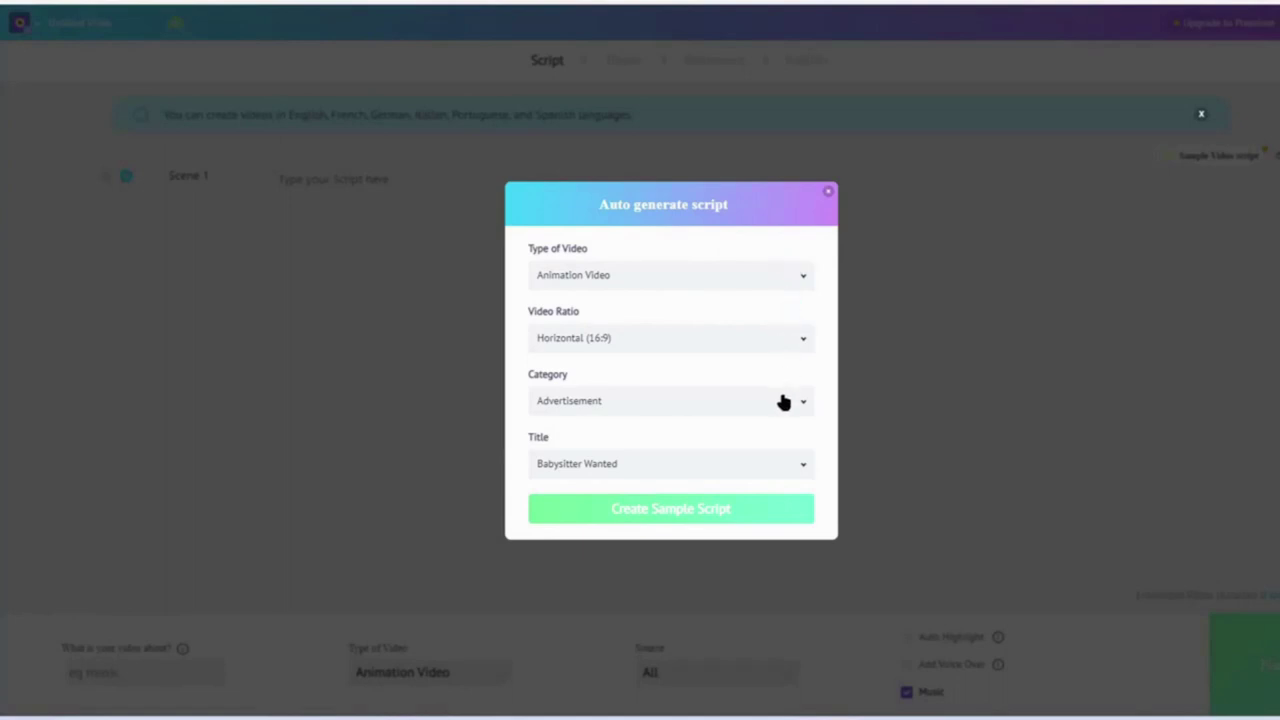
click(760, 518)
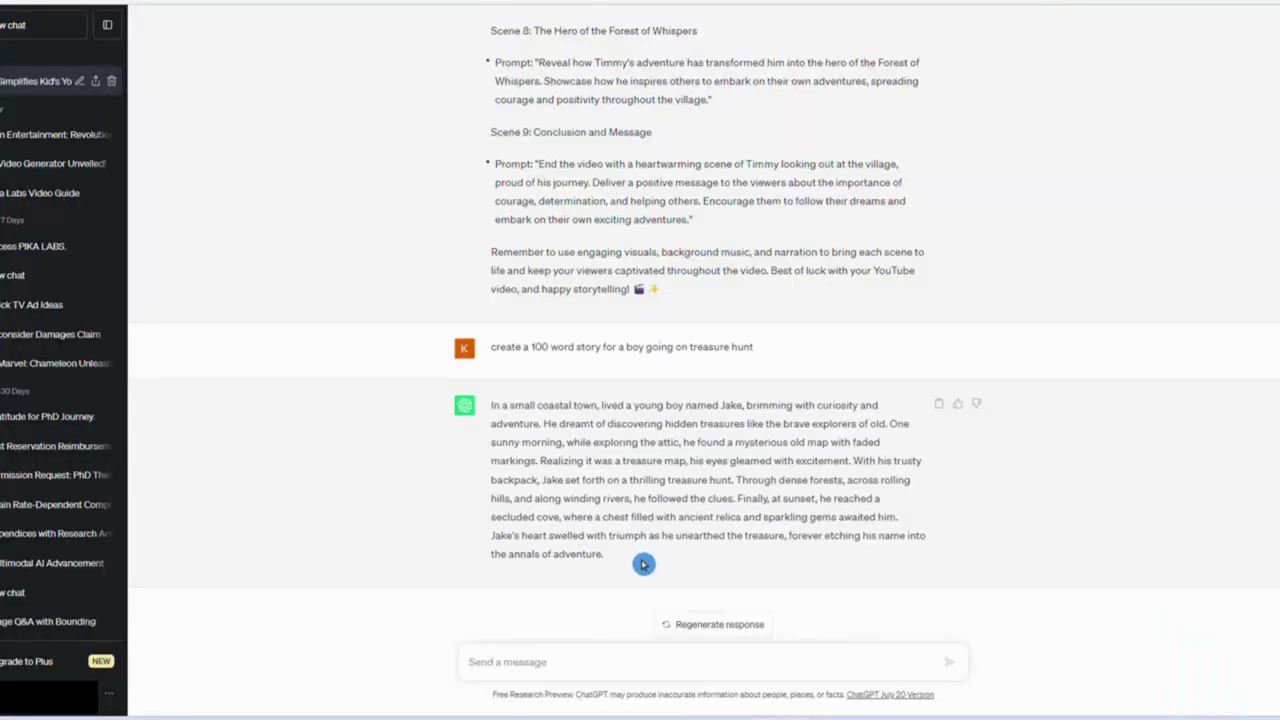
drag(646, 558, 447, 412)
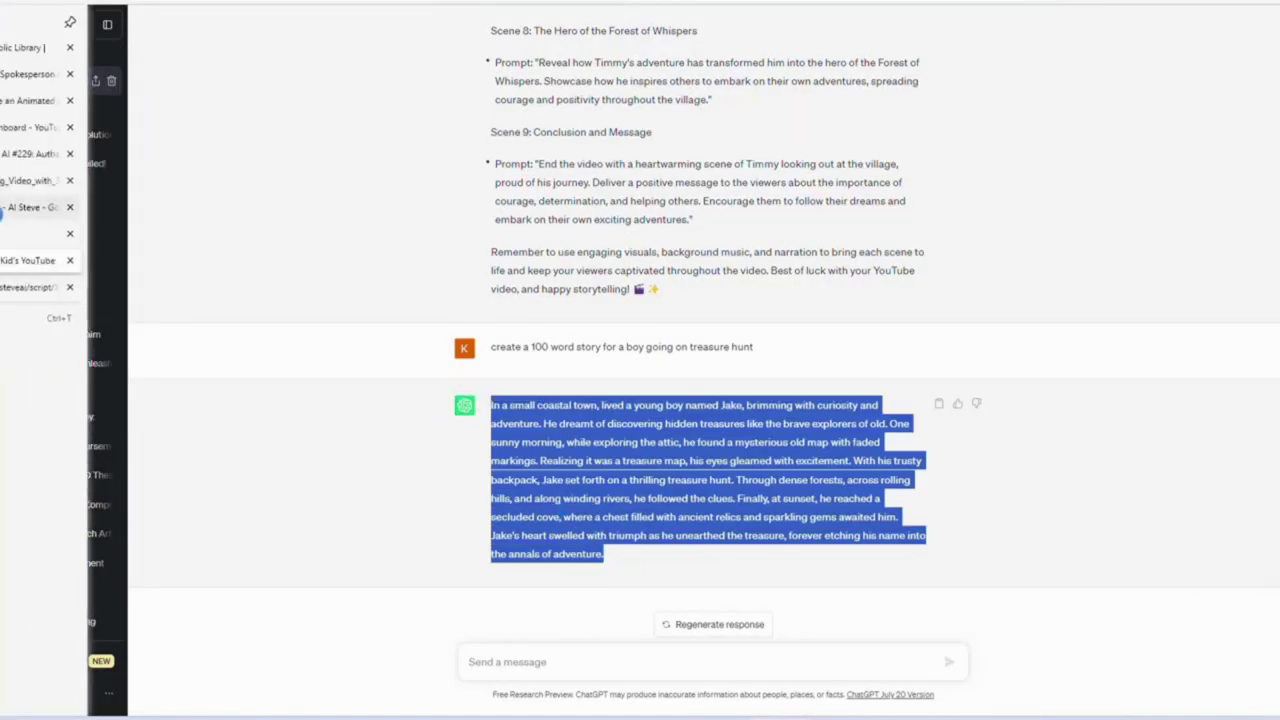
click(40, 209)
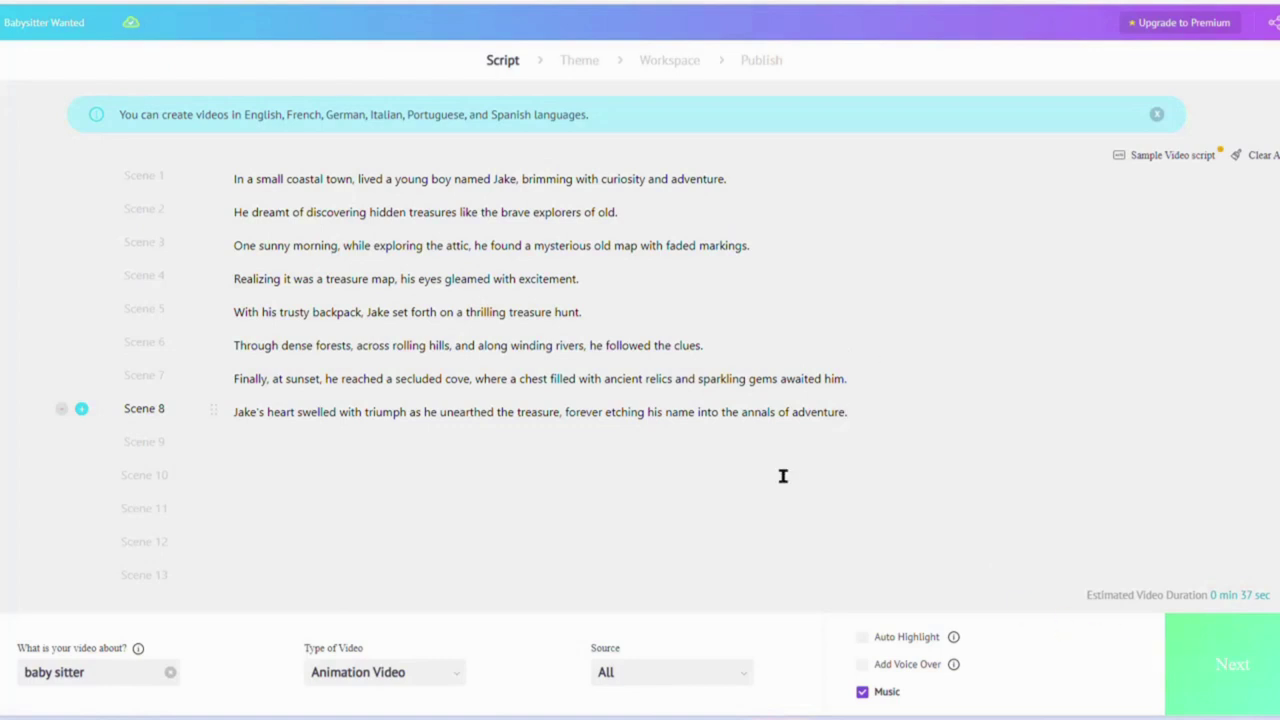
click(1195, 640)
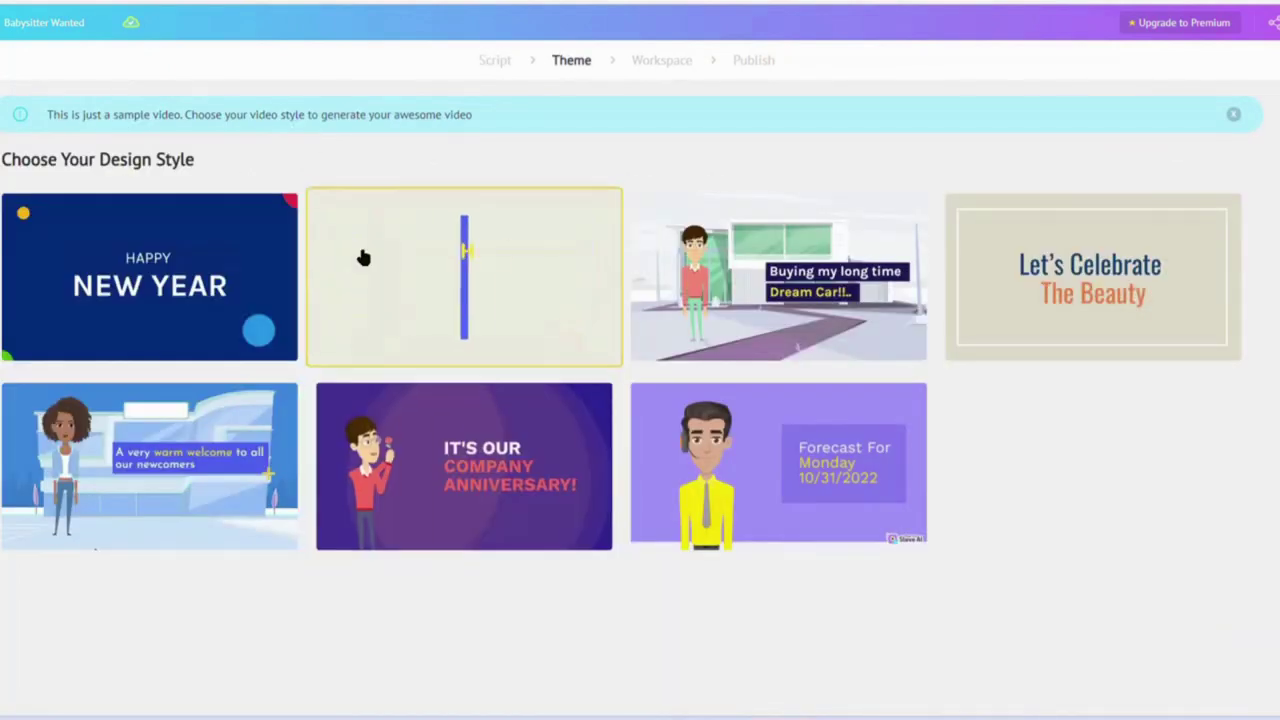
Step: Apply the animated-character design style and give Scene 1 the red cabin-in-the-forest background
click(785, 252)
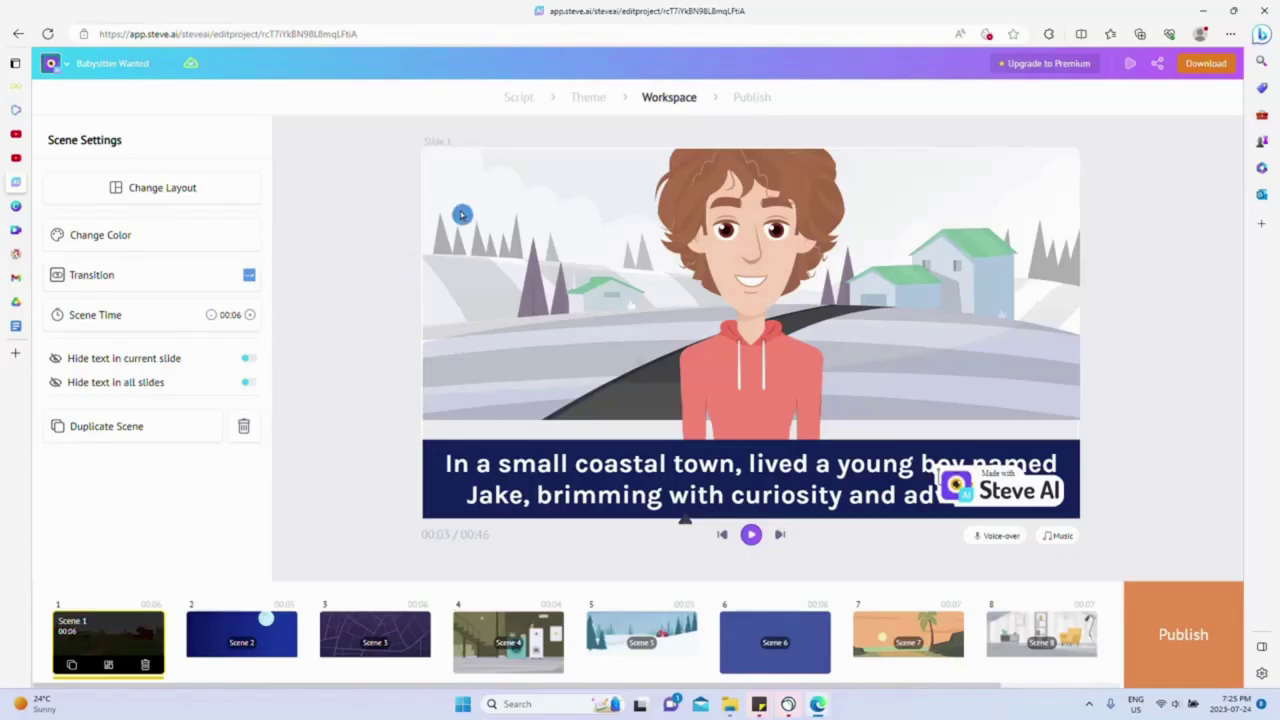
click(458, 210)
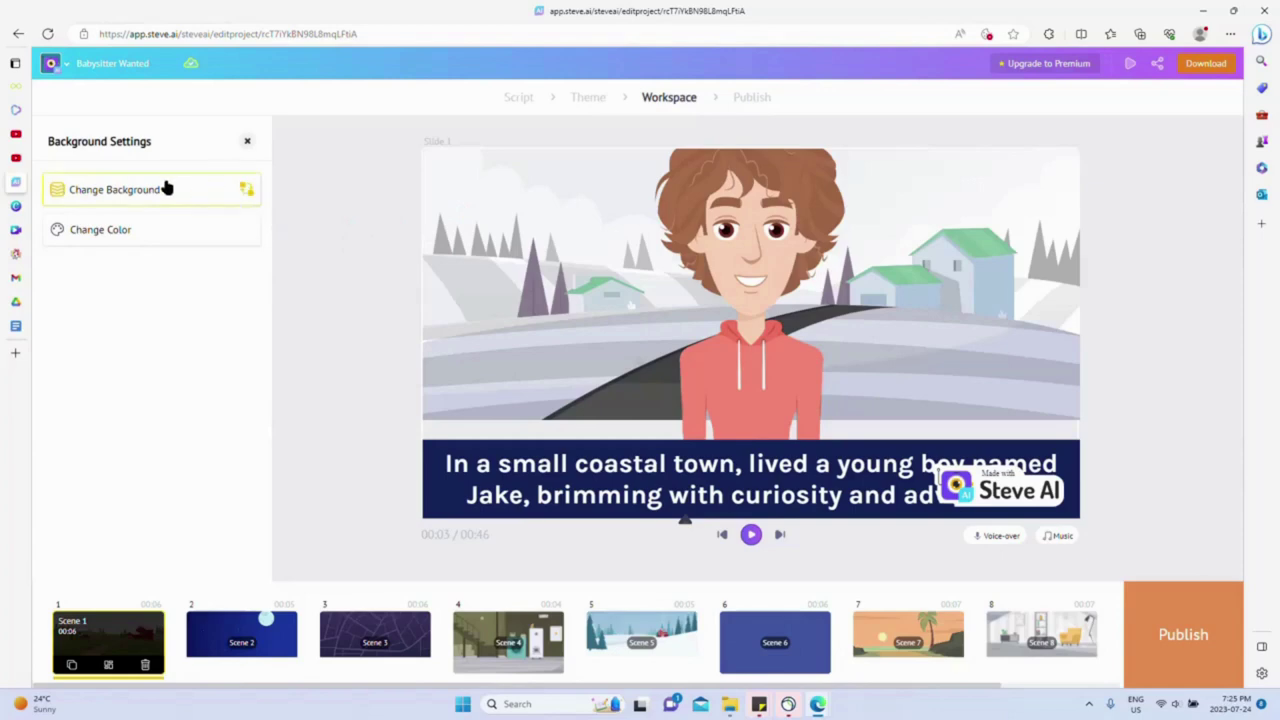
click(244, 190)
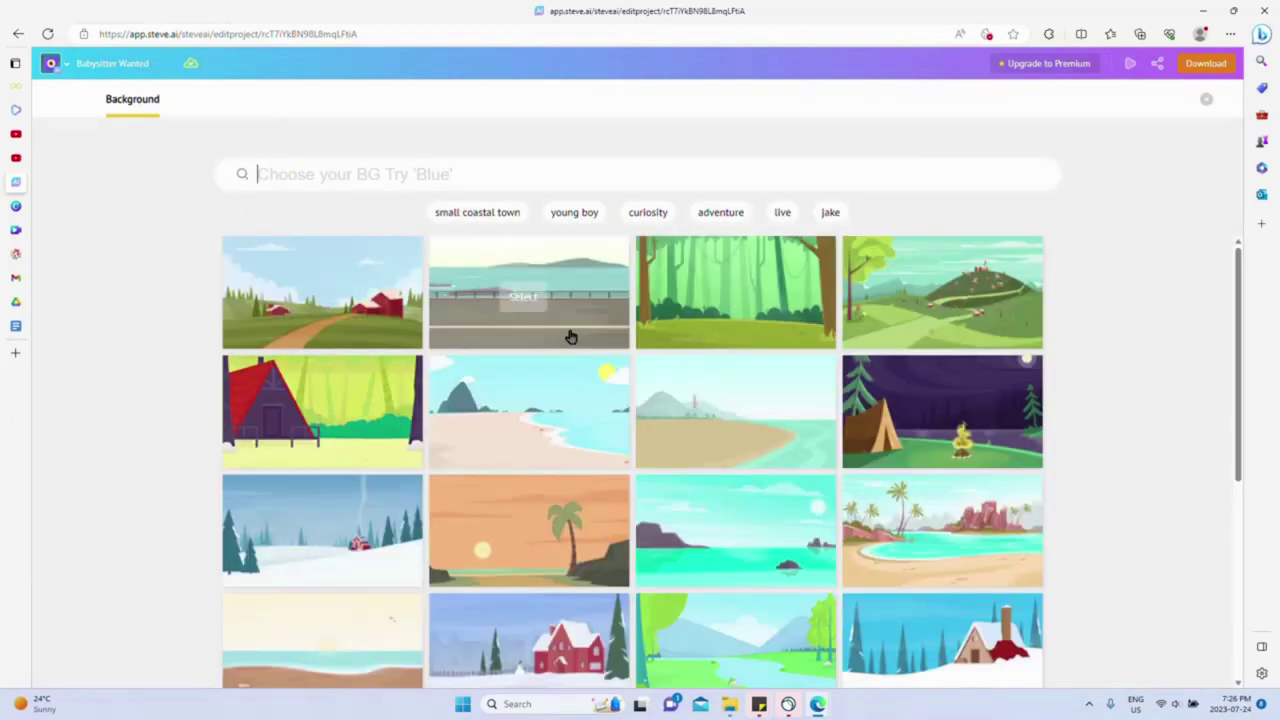
mouse_move(322, 411)
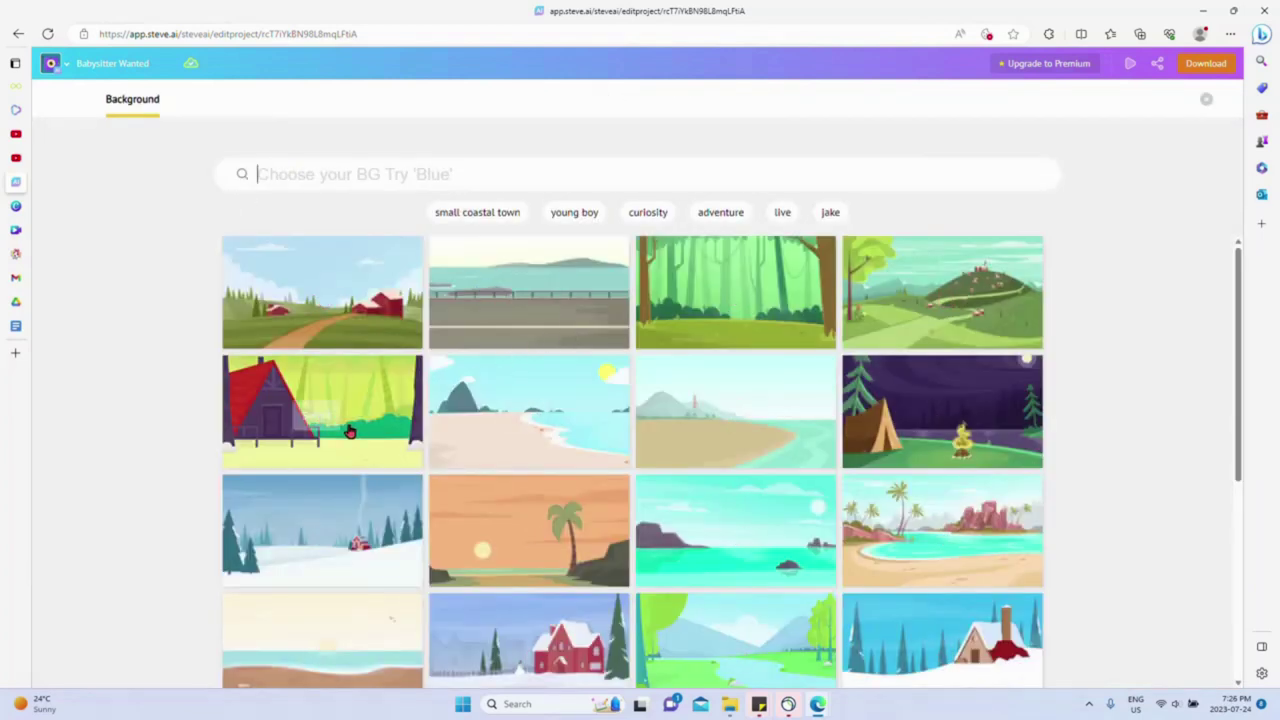
click(318, 420)
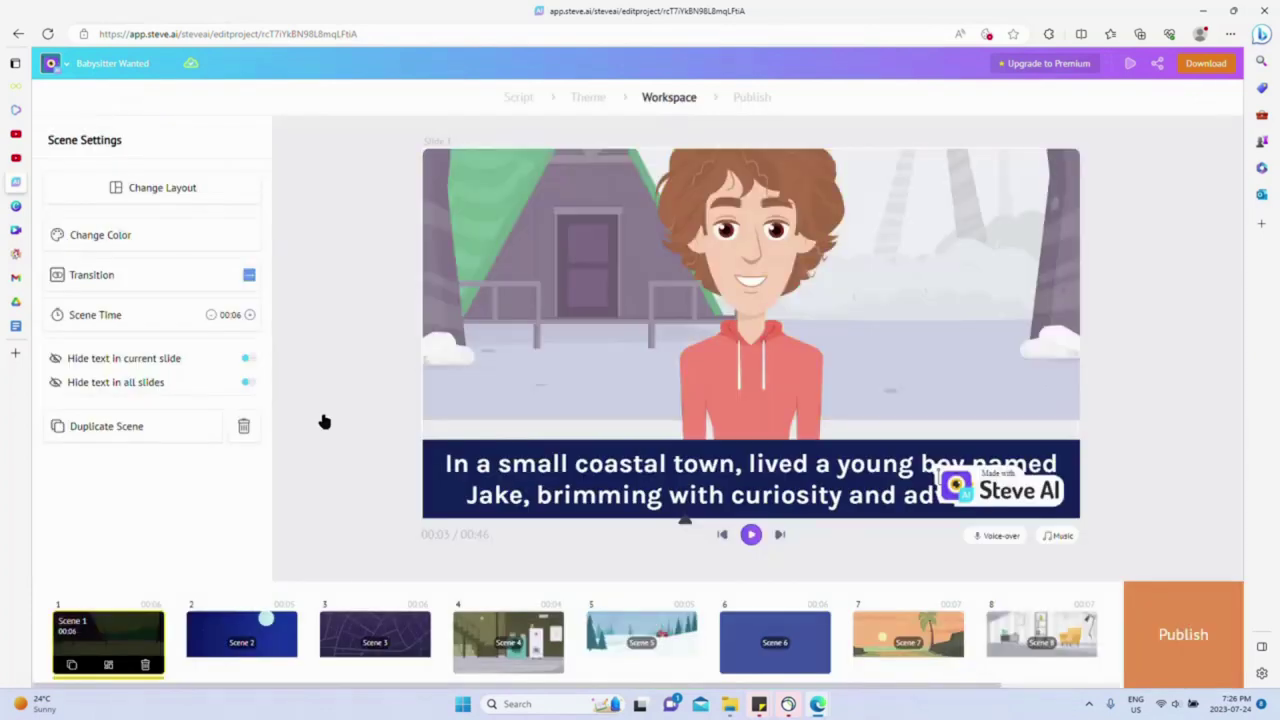
Step: Recolour Scene 1 with the Smell of Earth colour theme
click(461, 293)
click(116, 238)
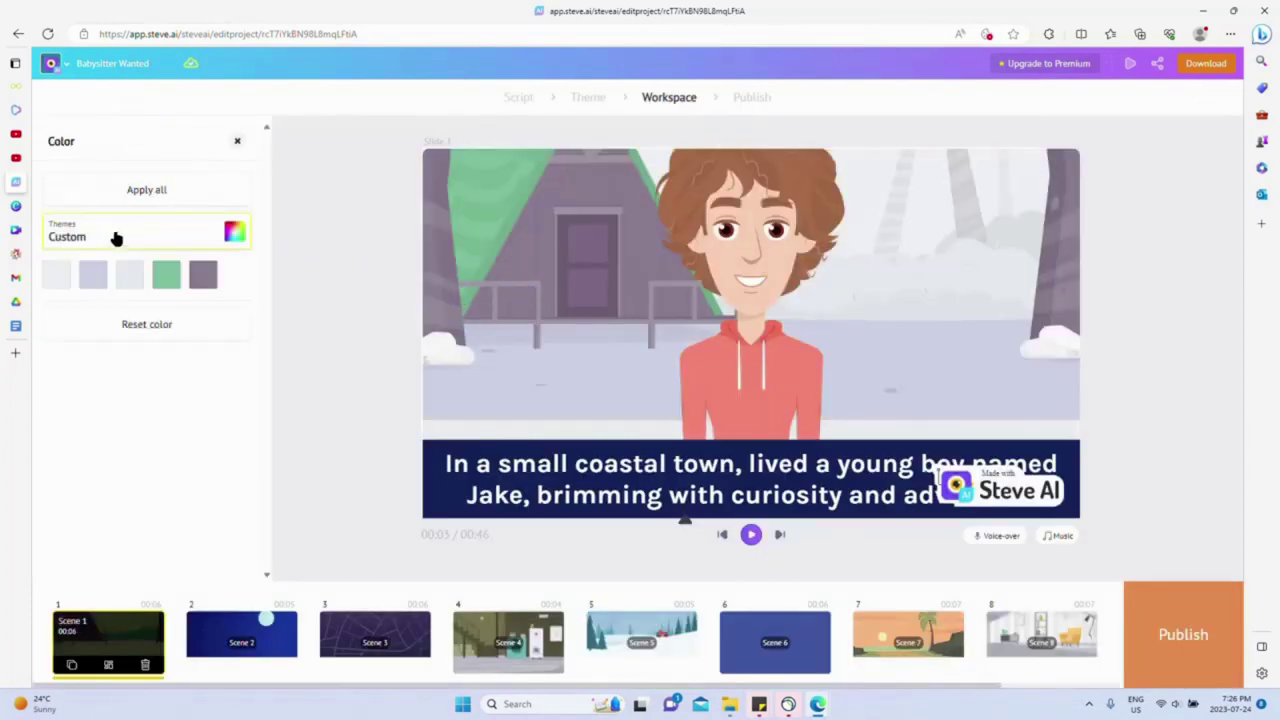
click(233, 233)
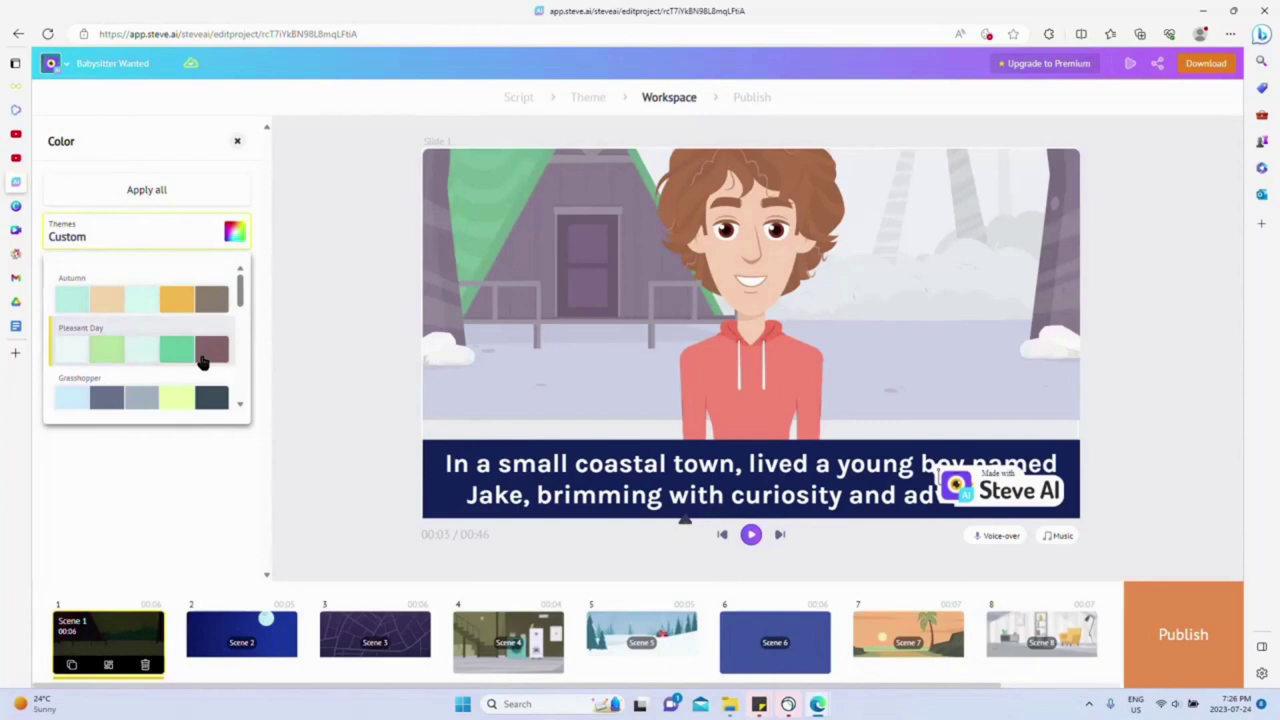
scroll(201, 362, down, 1)
scroll(201, 362, down, 2)
scroll(201, 362, down, 1)
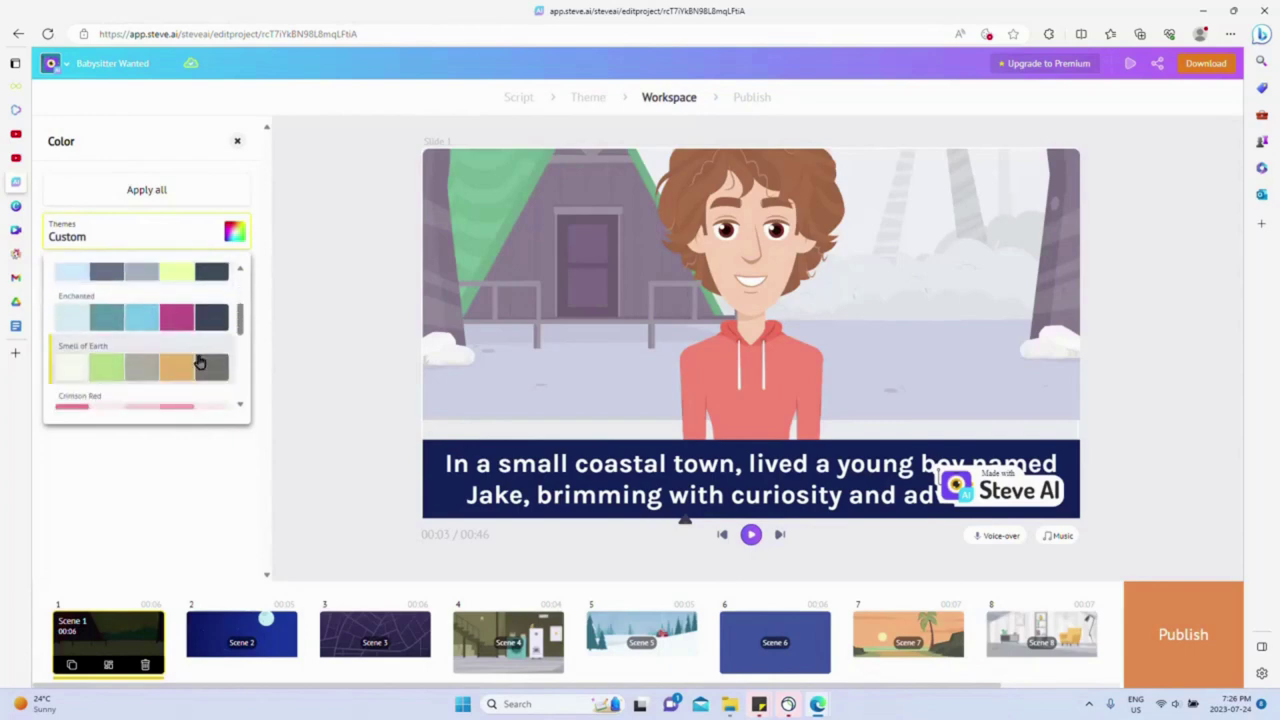
scroll(201, 362, down, 2)
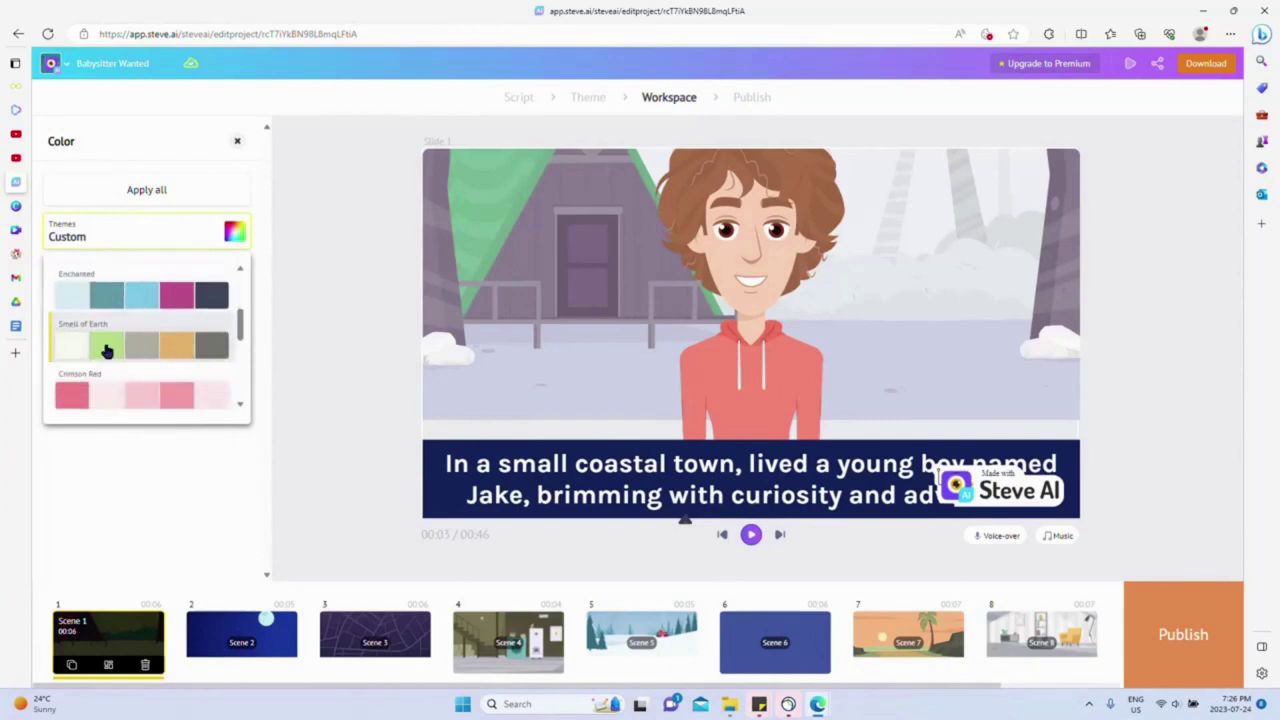
click(118, 349)
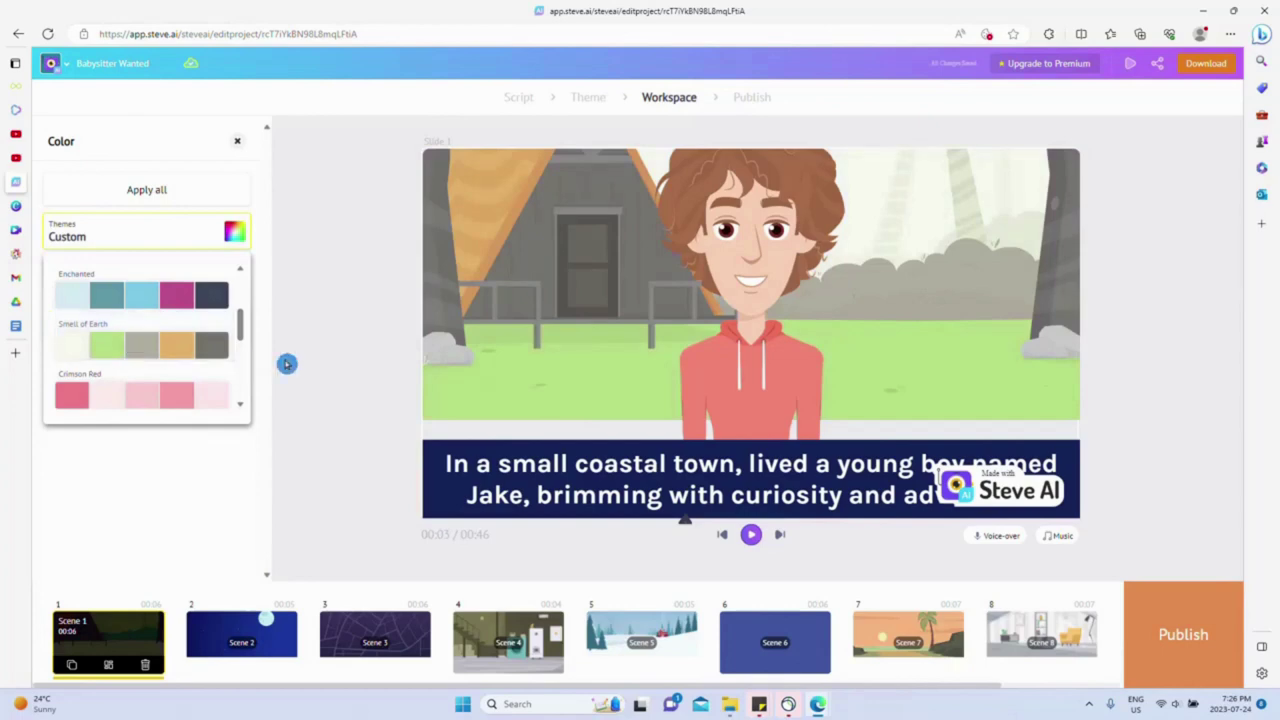
click(361, 370)
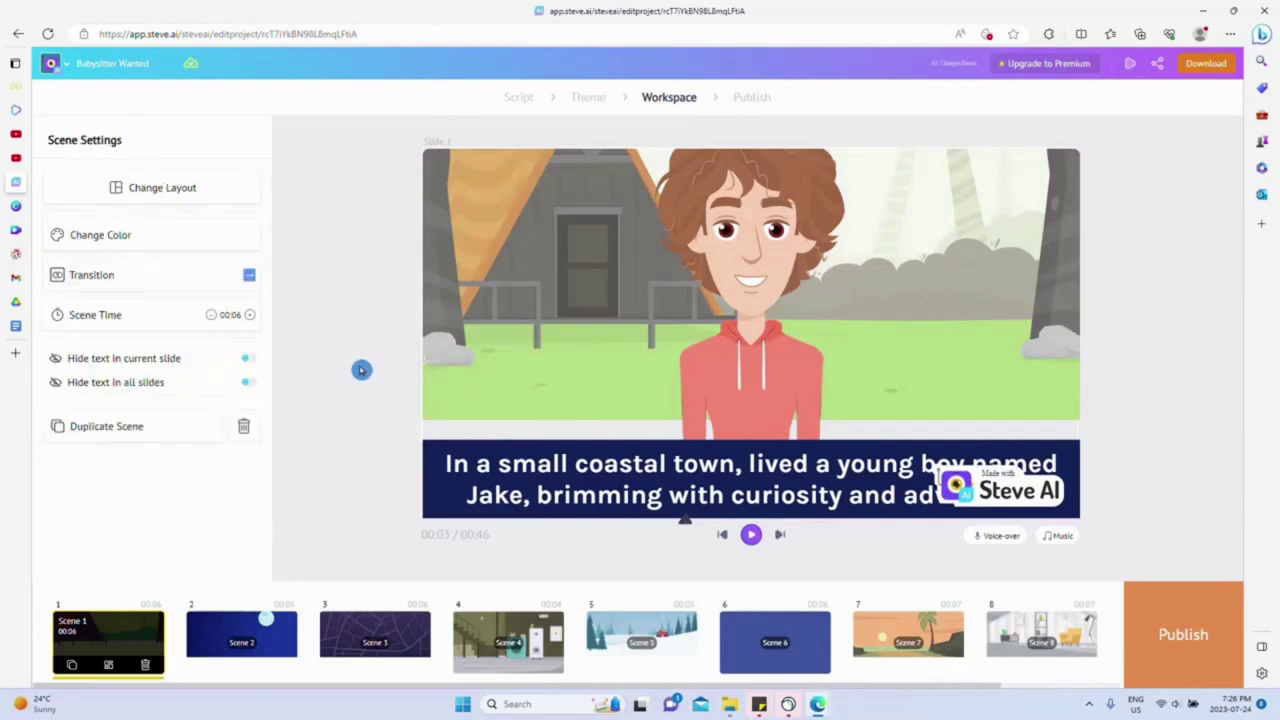
Step: Browse the character gallery to swap Scene 1's boy for a different character
click(759, 267)
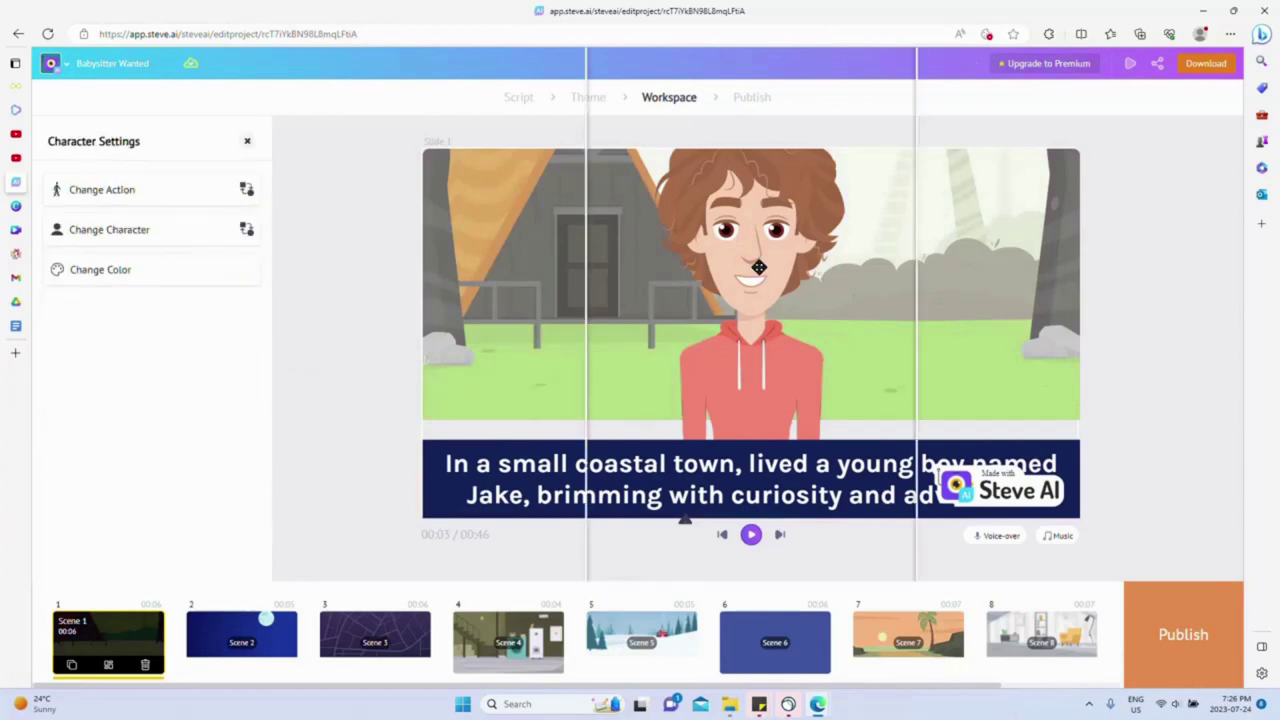
click(246, 232)
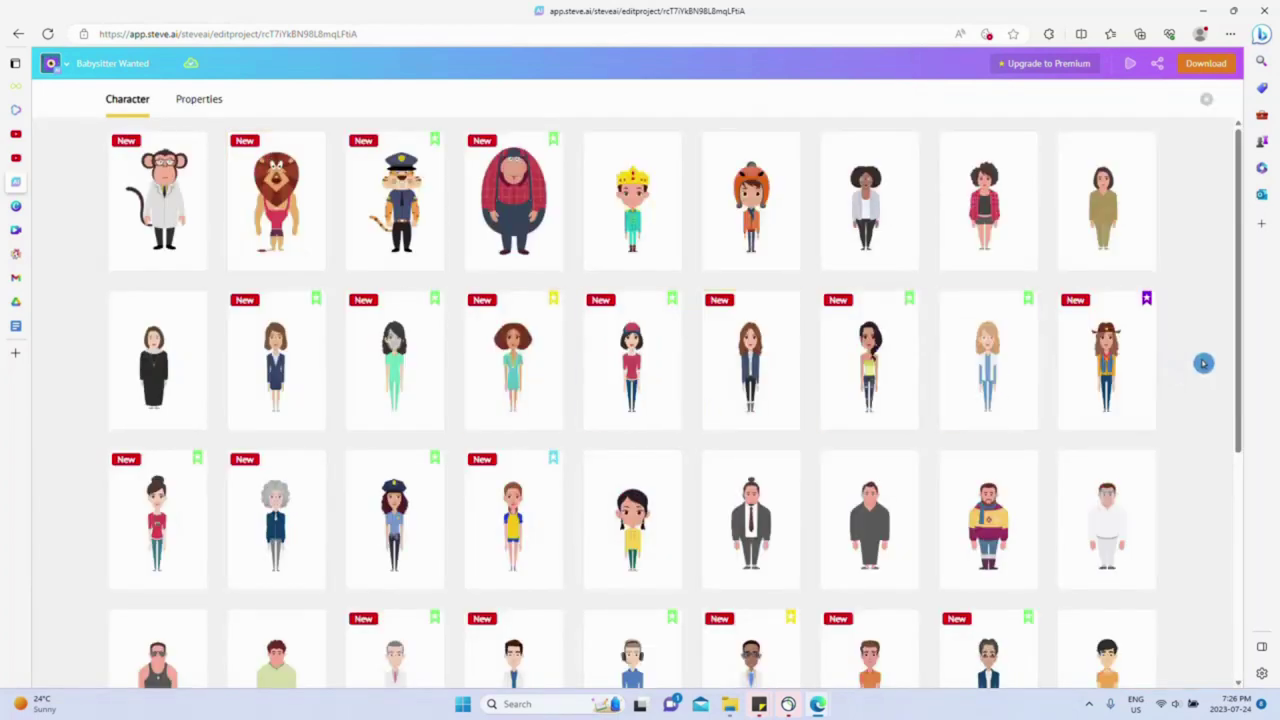
scroll(1174, 344, down, 1)
scroll(1174, 344, down, 2)
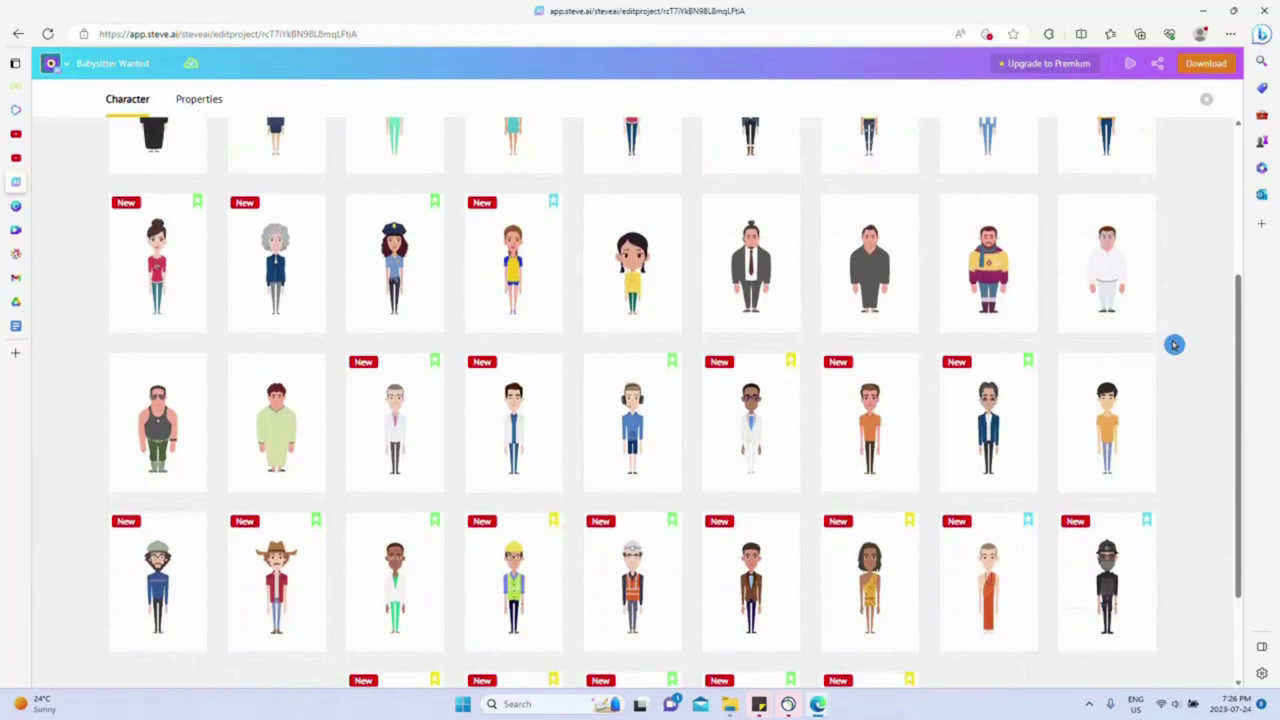
scroll(1174, 344, down, 1)
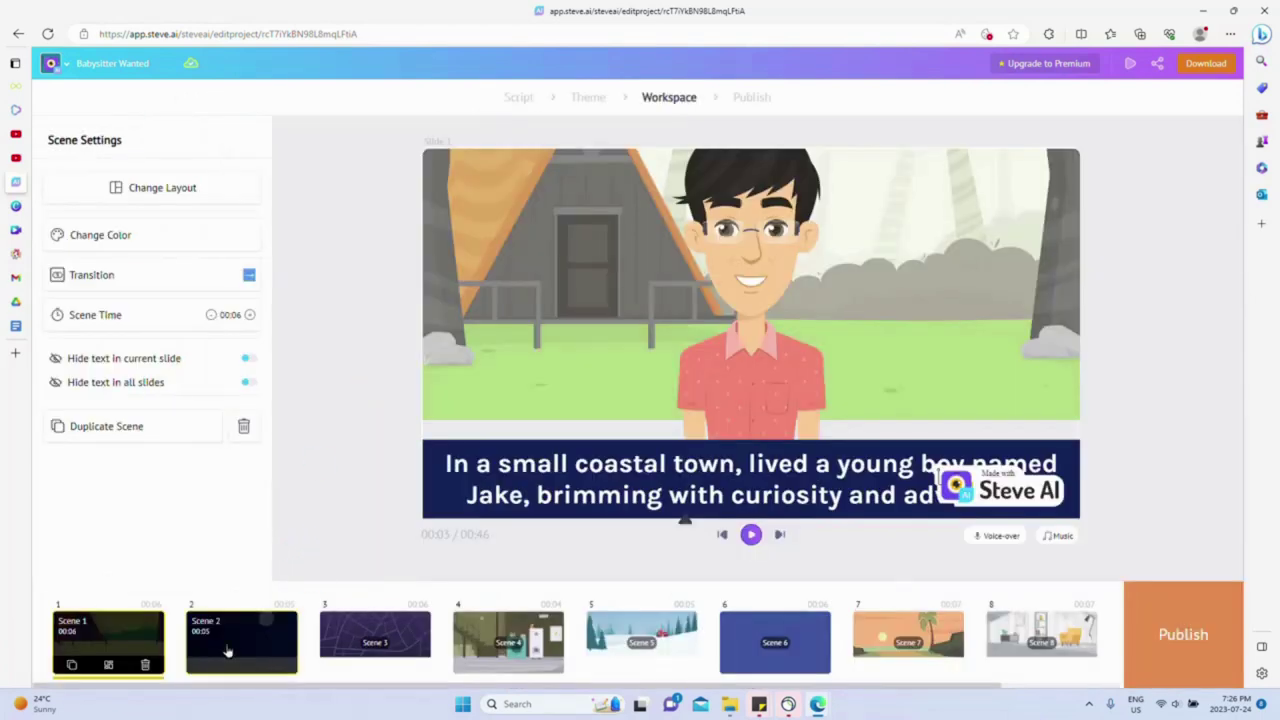
Step: Change Scene 2's boy to dreaming in a hammock between two palm trees
click(228, 651)
click(720, 320)
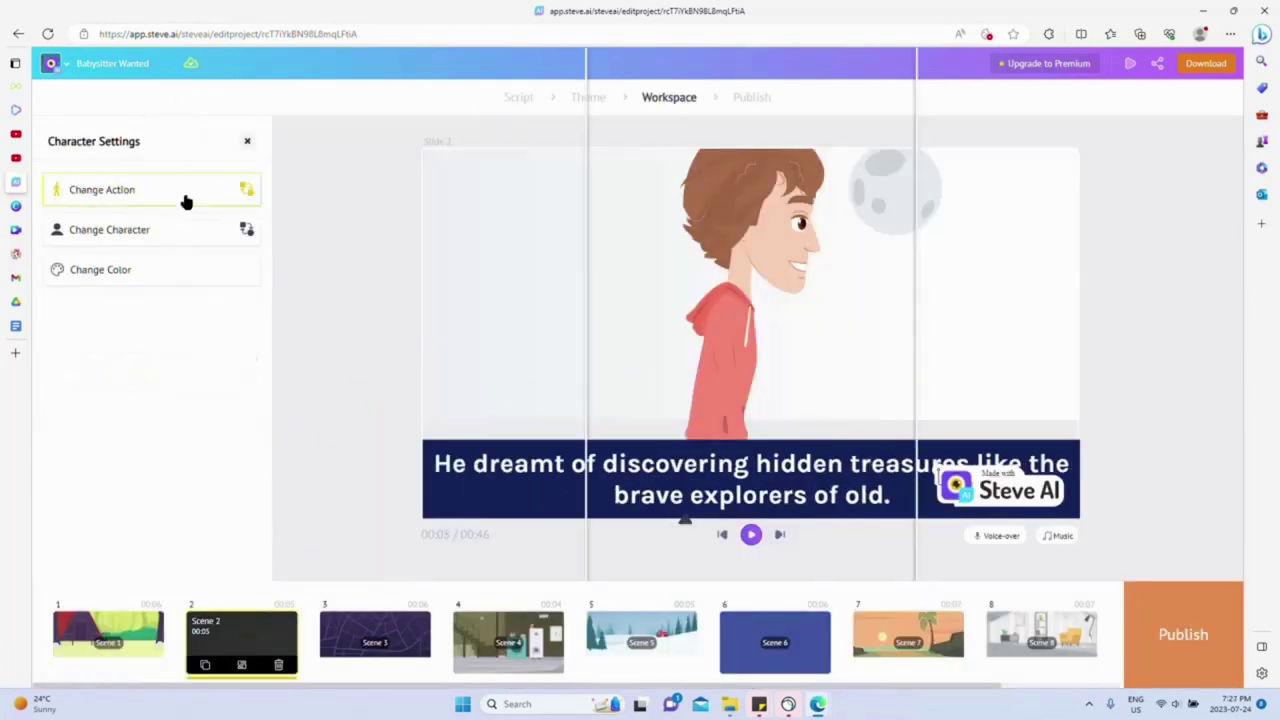
click(250, 194)
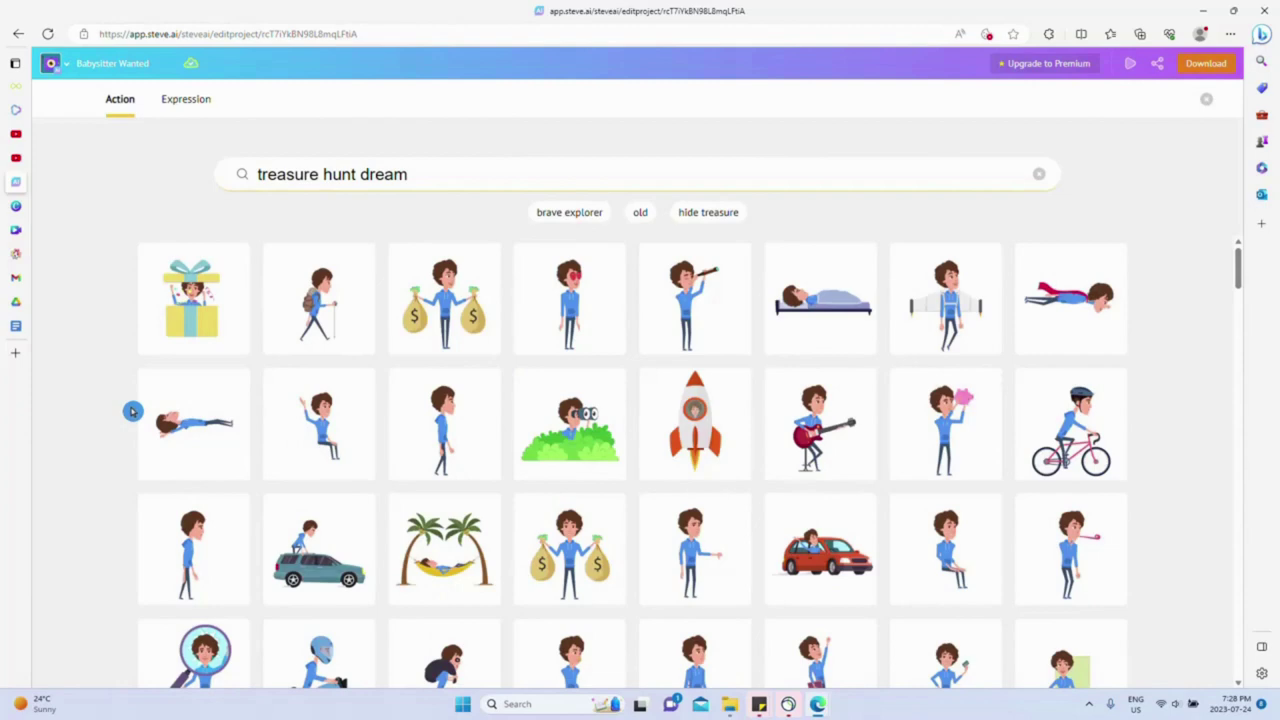
scroll(132, 411, down, 2)
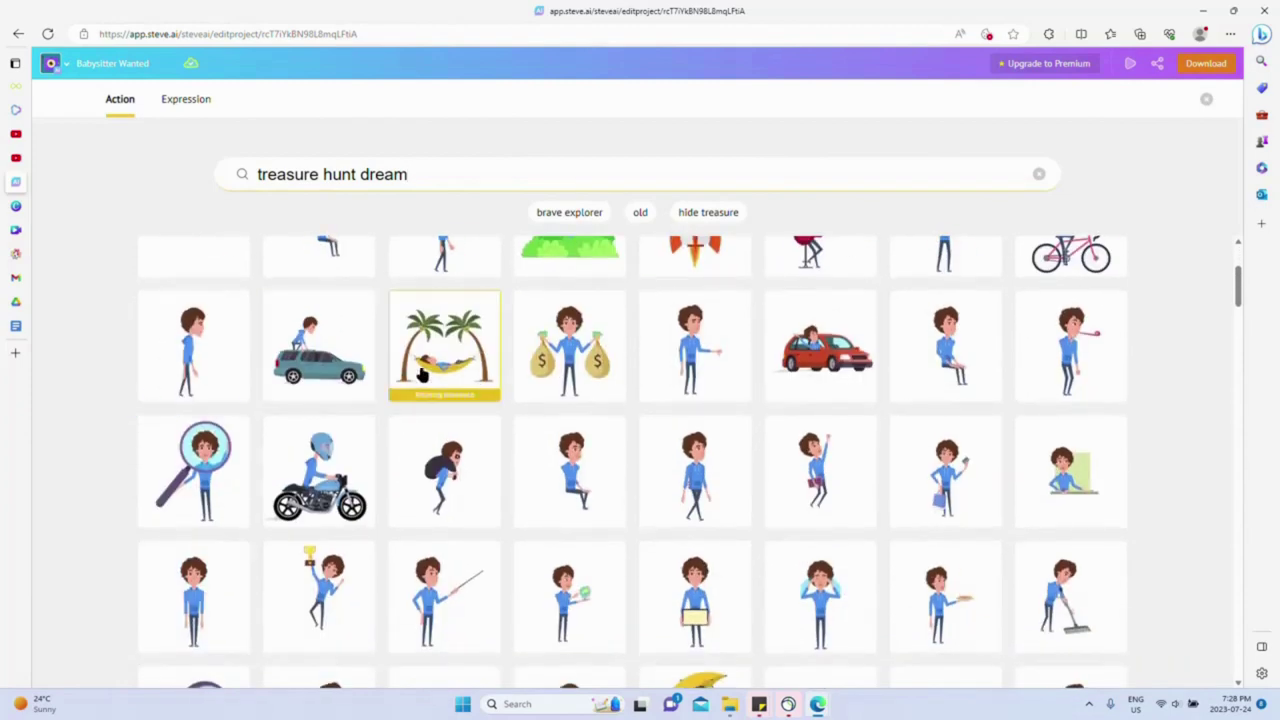
click(437, 368)
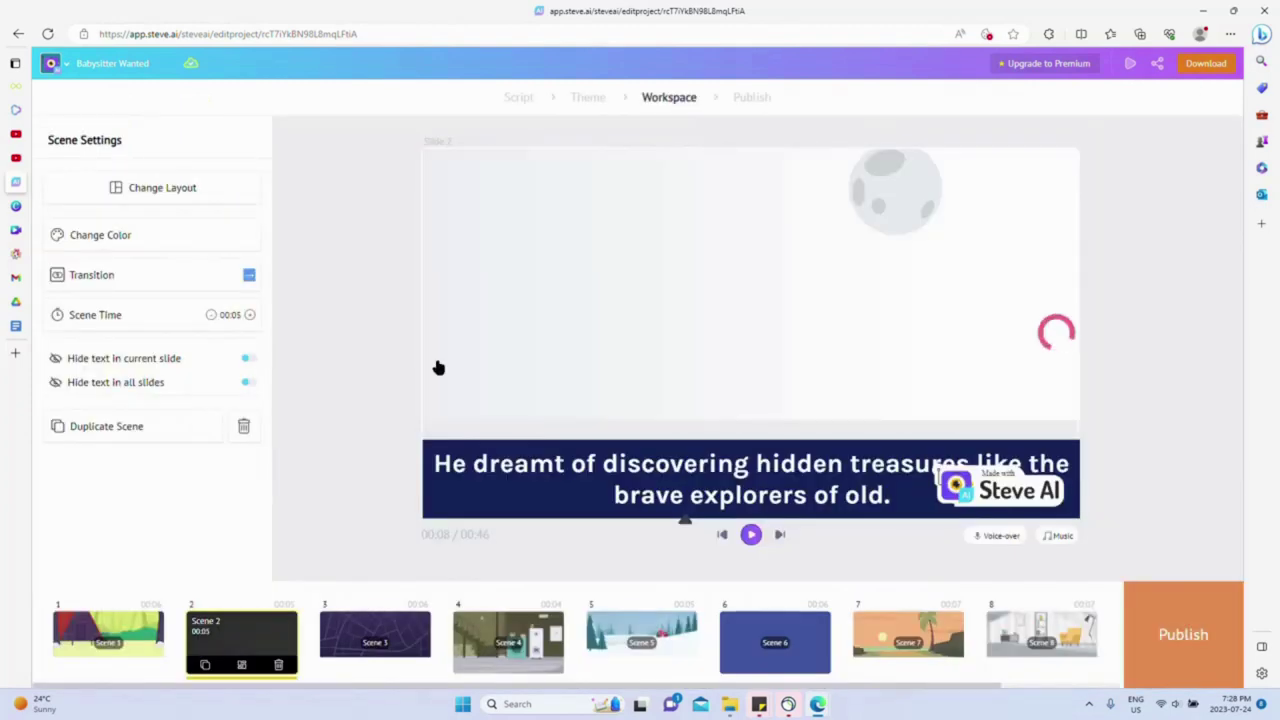
click(915, 205)
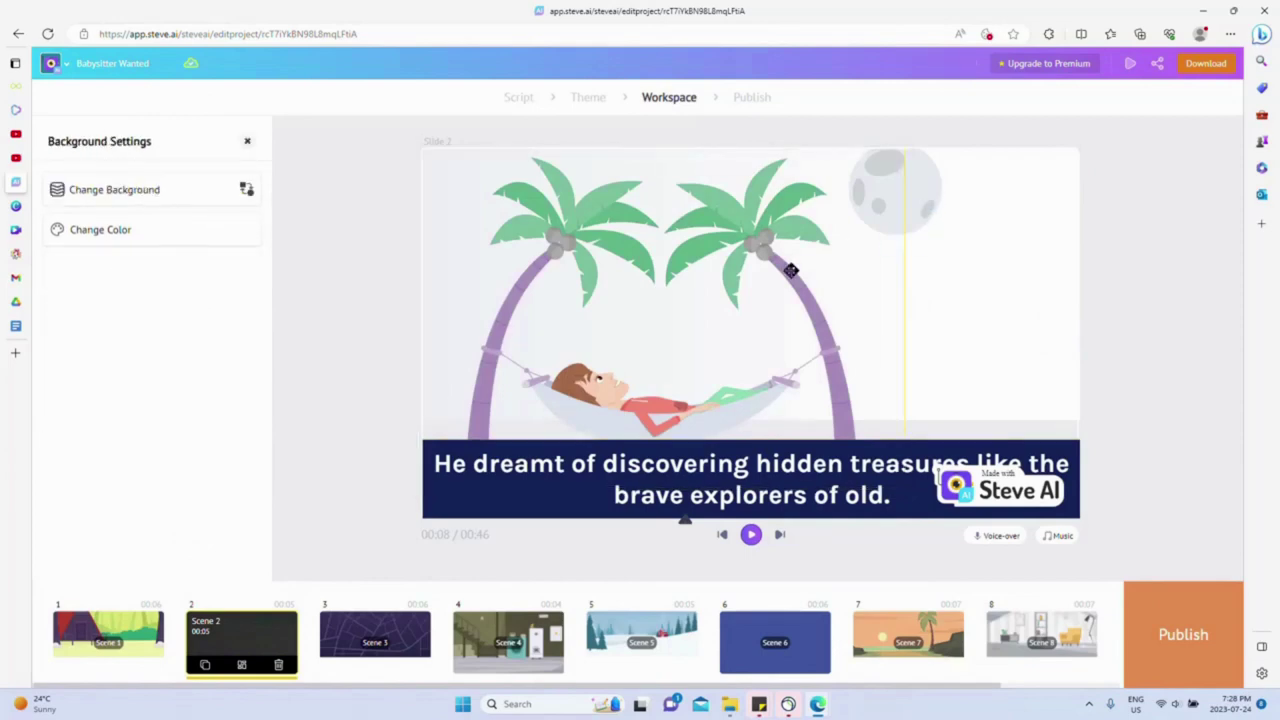
click(743, 283)
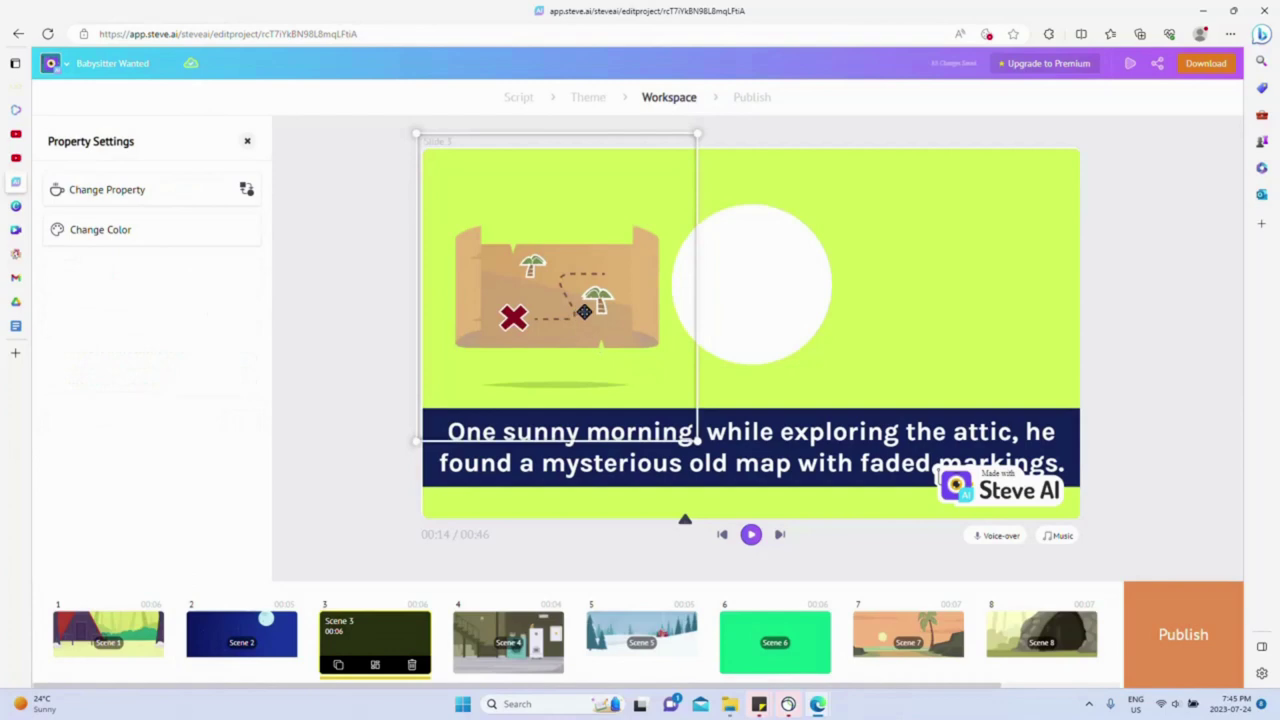
Step: Drag the old treasure map graphic onto the white circle in Scene 3
drag(584, 311, 788, 306)
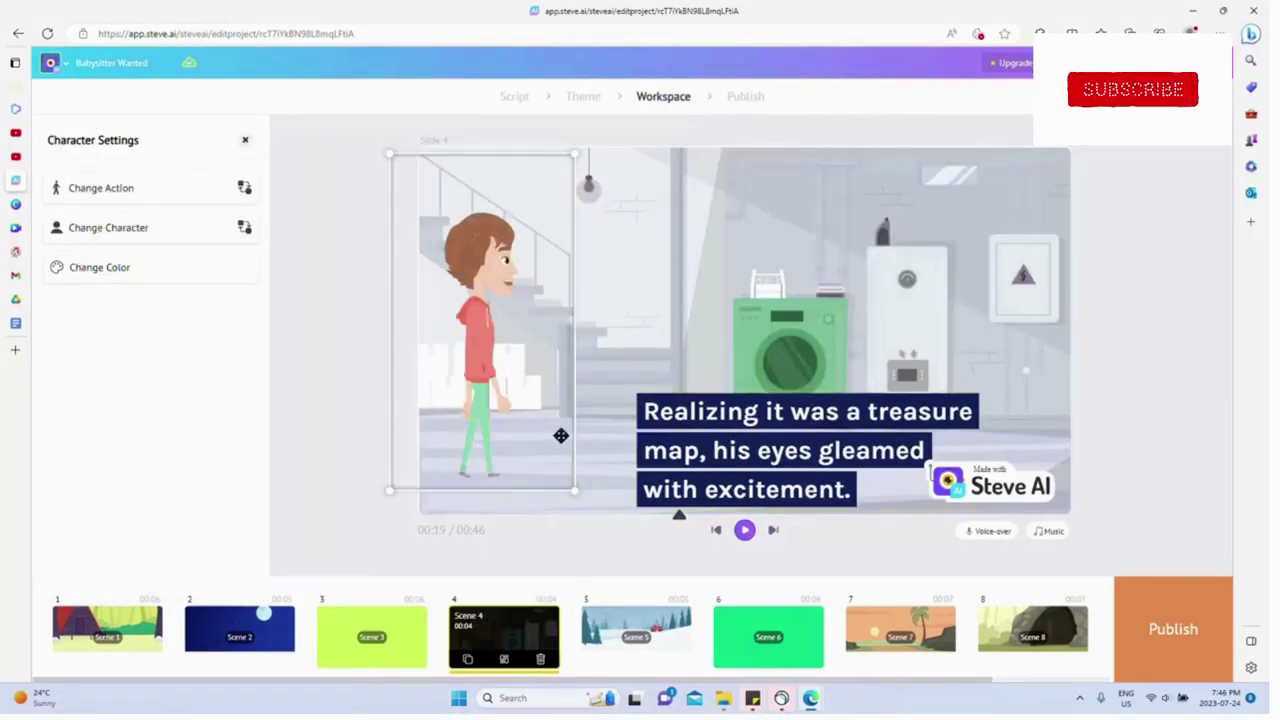
Step: Replace Scene 4's background with the porch image
click(680, 350)
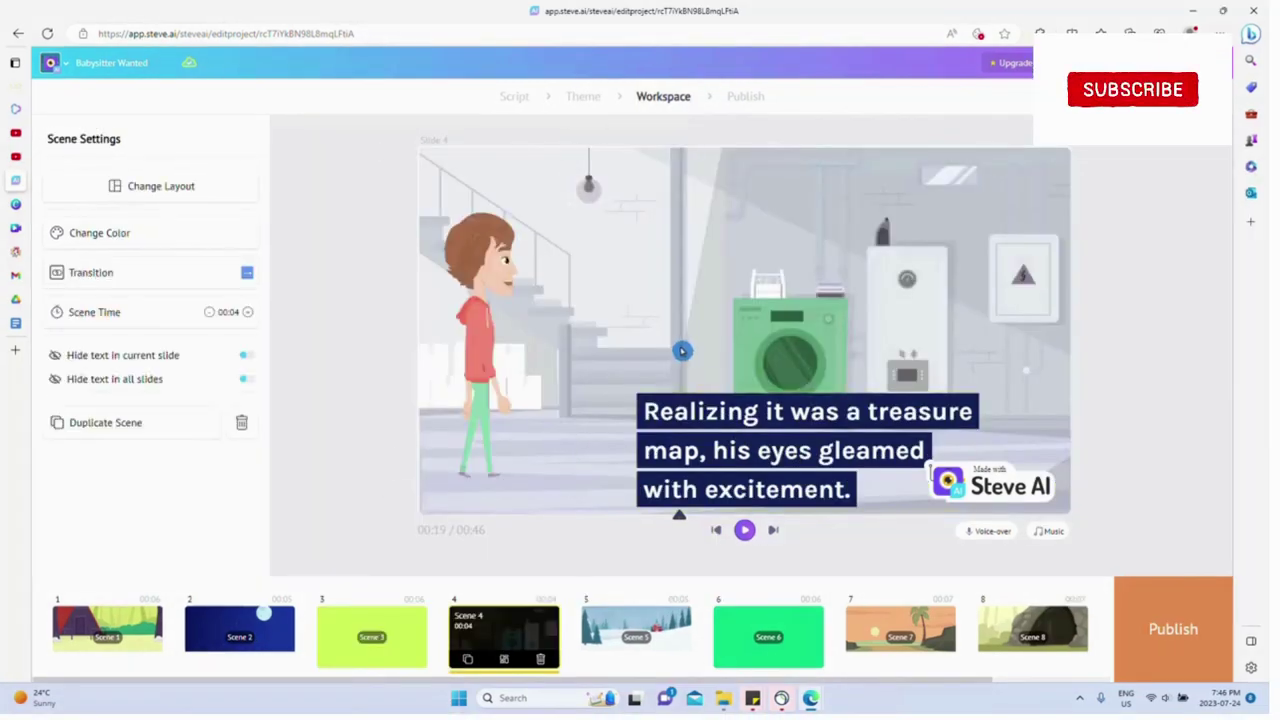
click(738, 375)
click(243, 186)
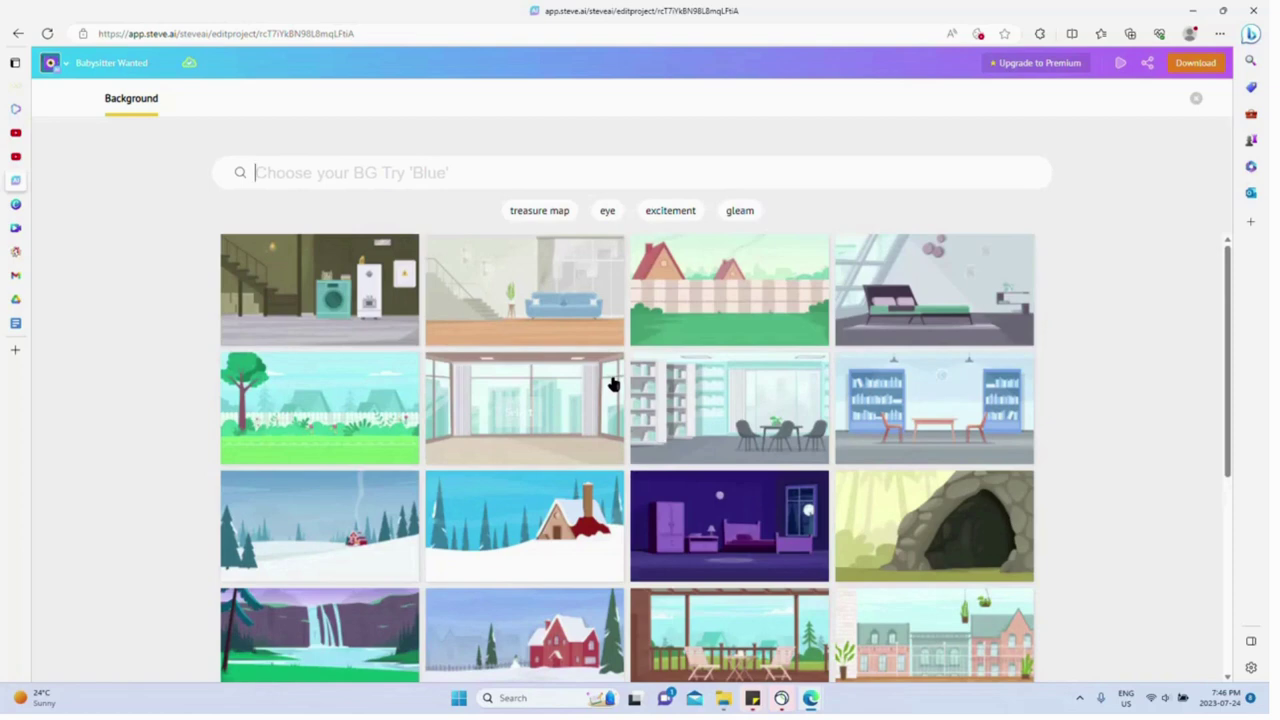
scroll(613, 384, down, 2)
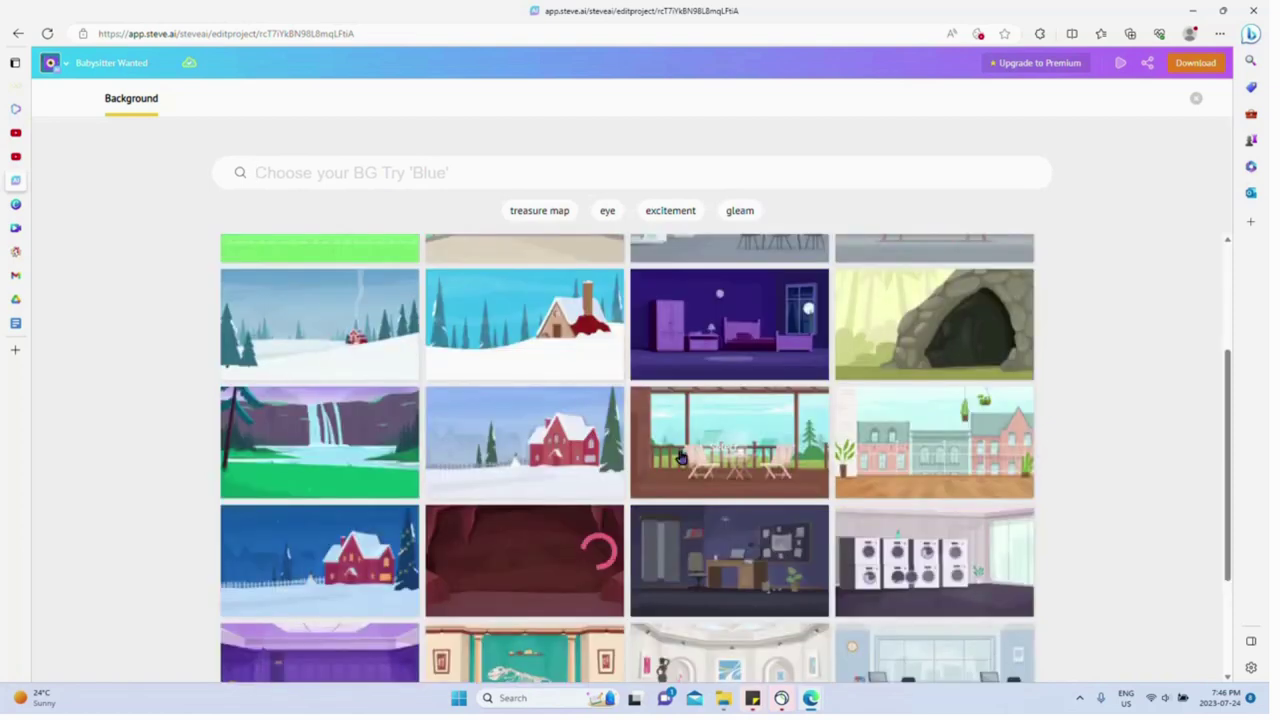
click(679, 457)
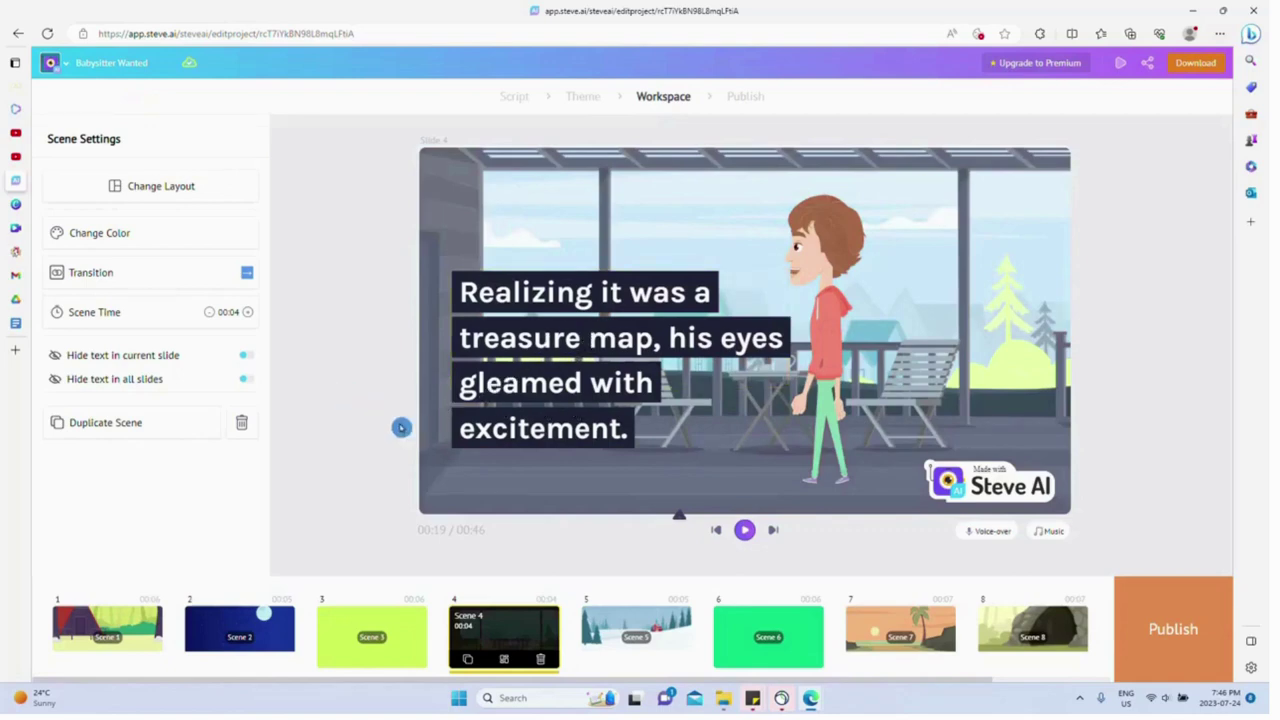
Step: Recolour Scene 4 with the green Smell of Earth theme
click(99, 232)
click(113, 360)
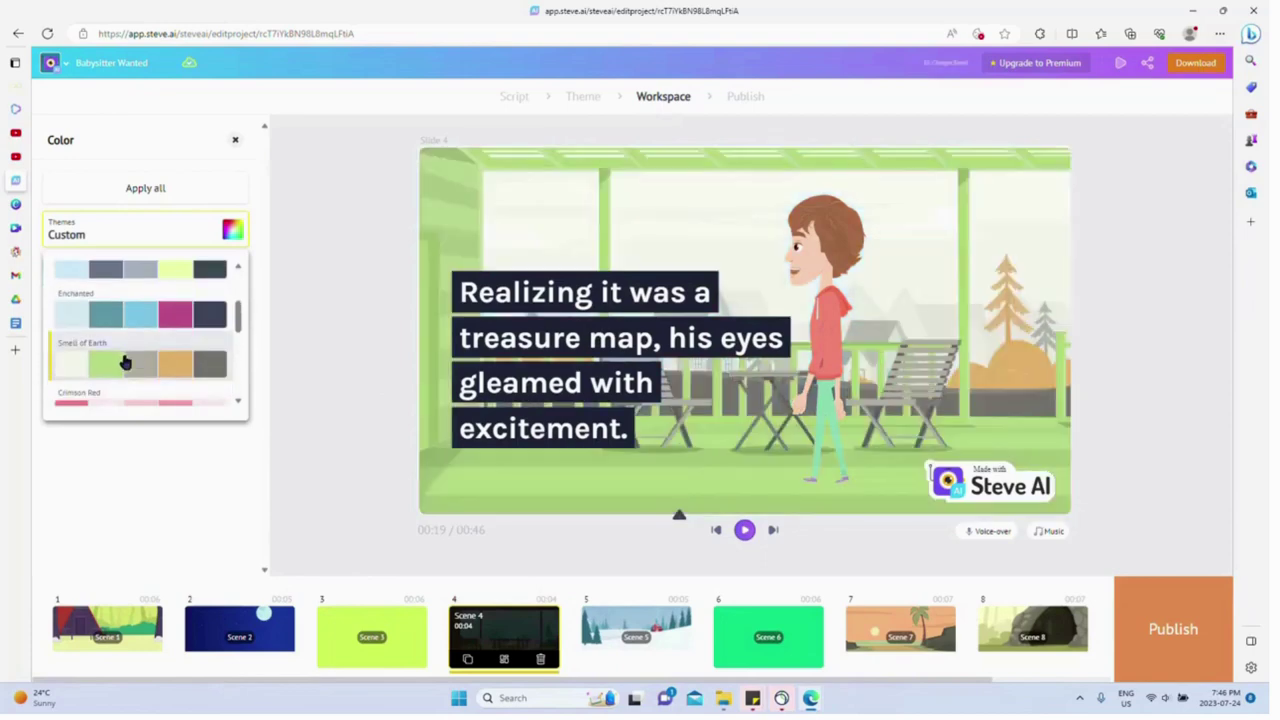
click(330, 436)
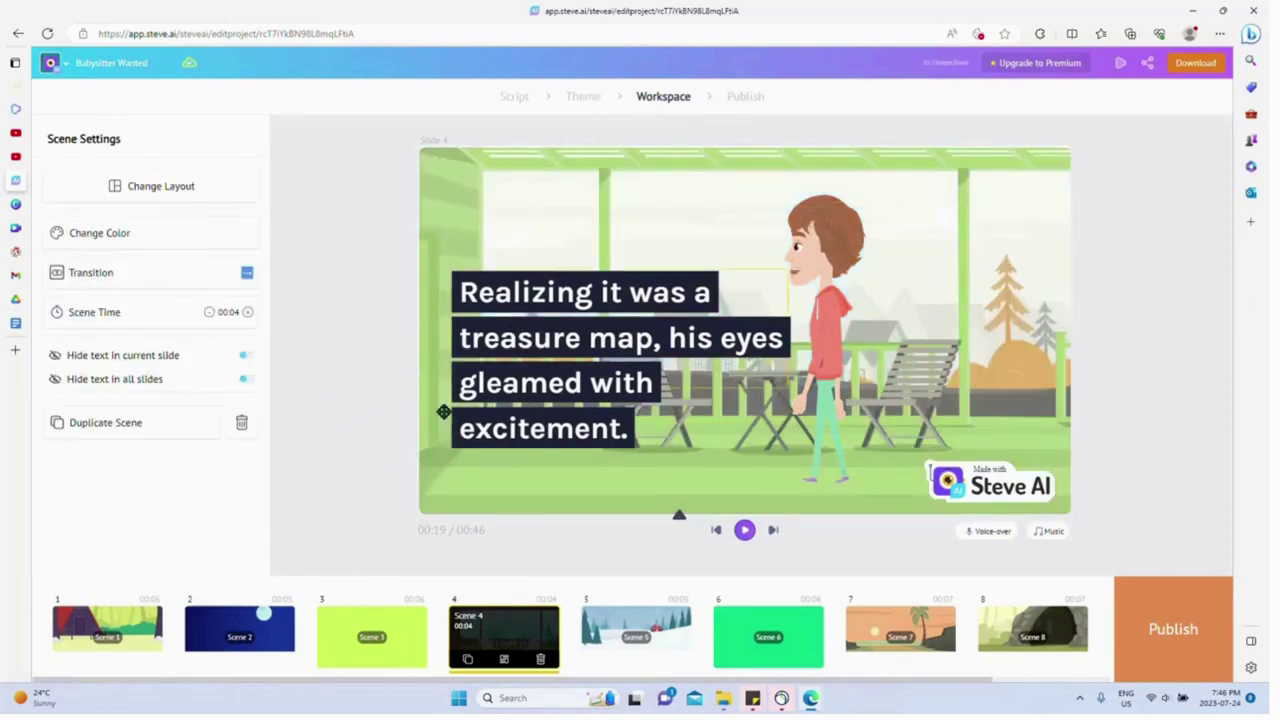
Step: Review the hiking Scene 5 and waterfall Scene 6 in the timeline
click(650, 632)
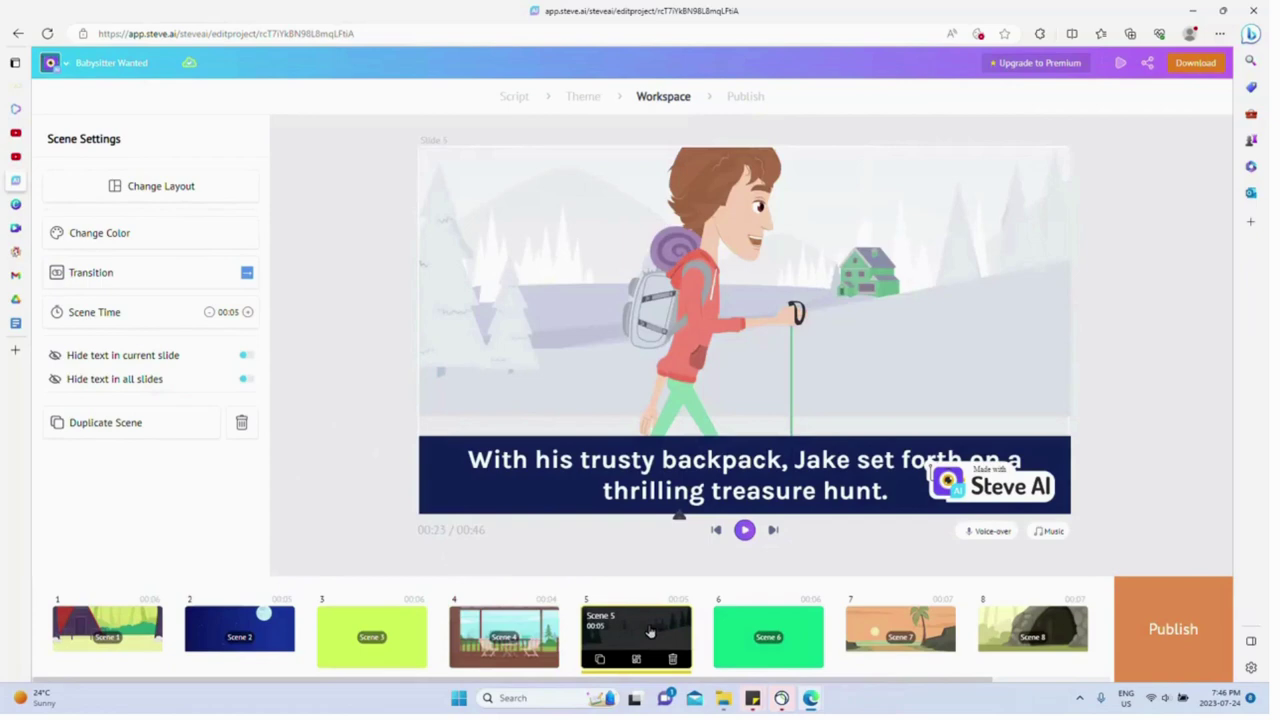
click(755, 659)
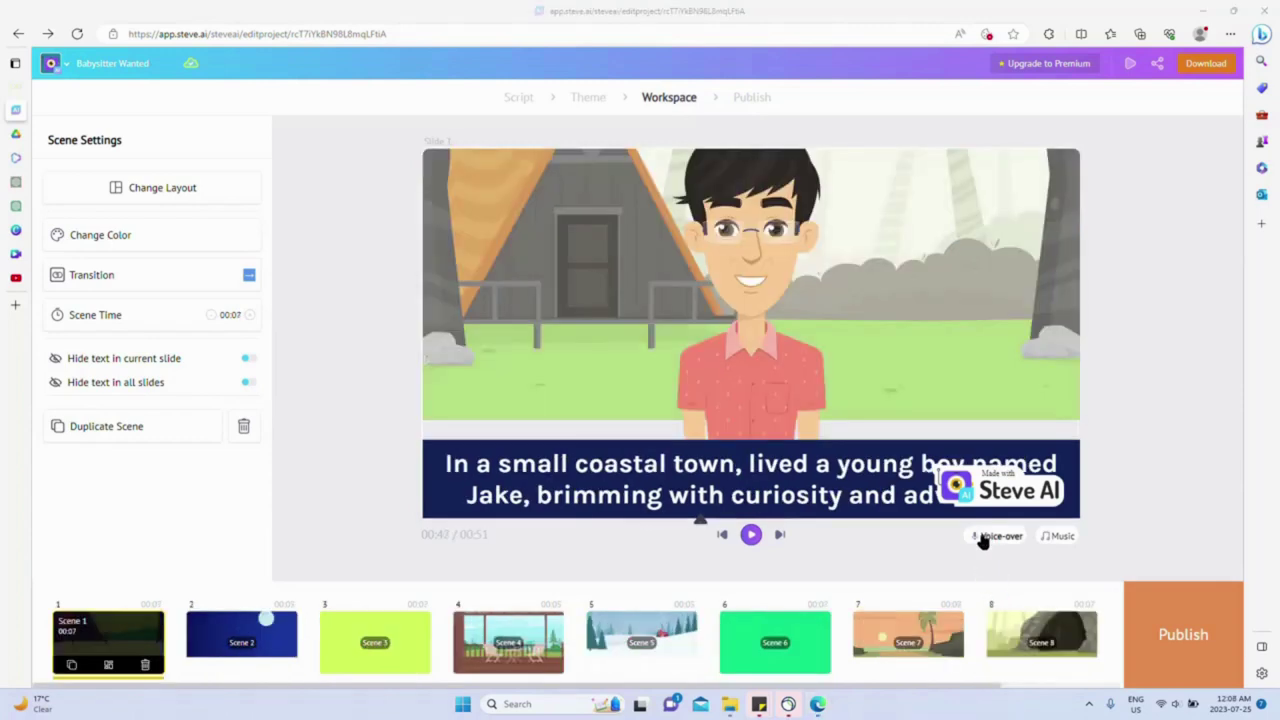
Step: Generate the narration with a male US English voice (Matthew)
click(983, 540)
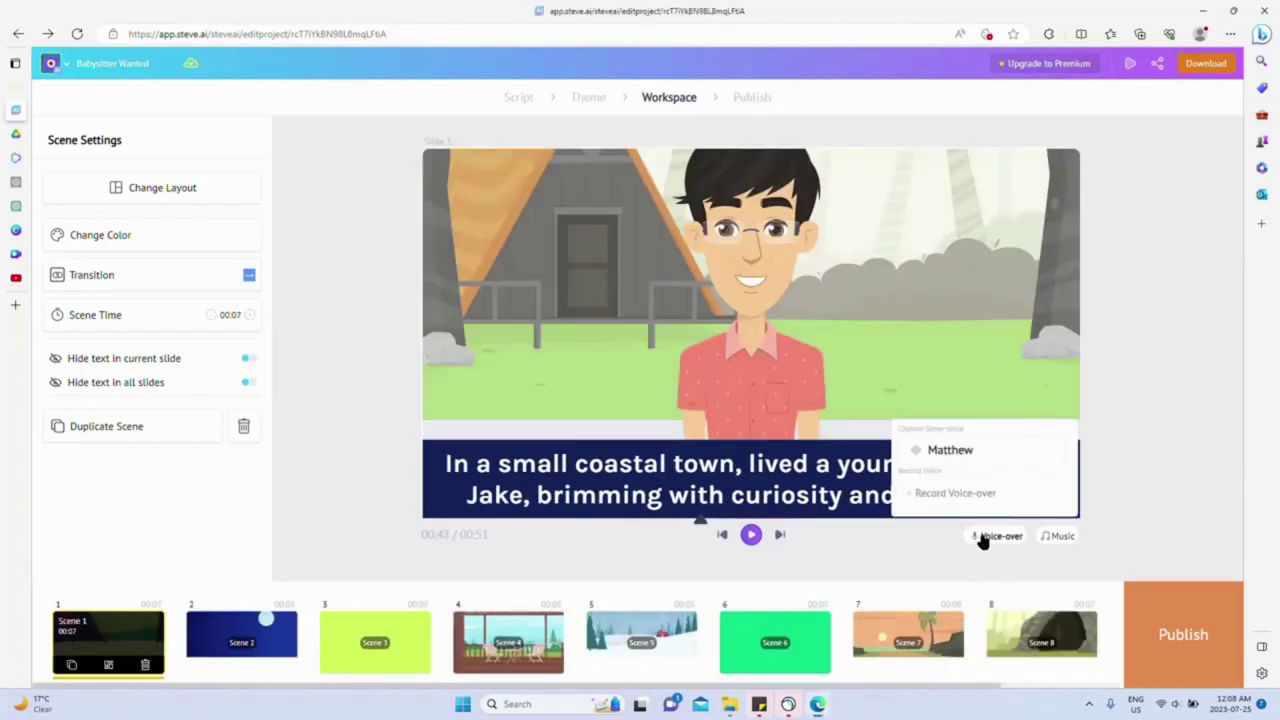
click(957, 459)
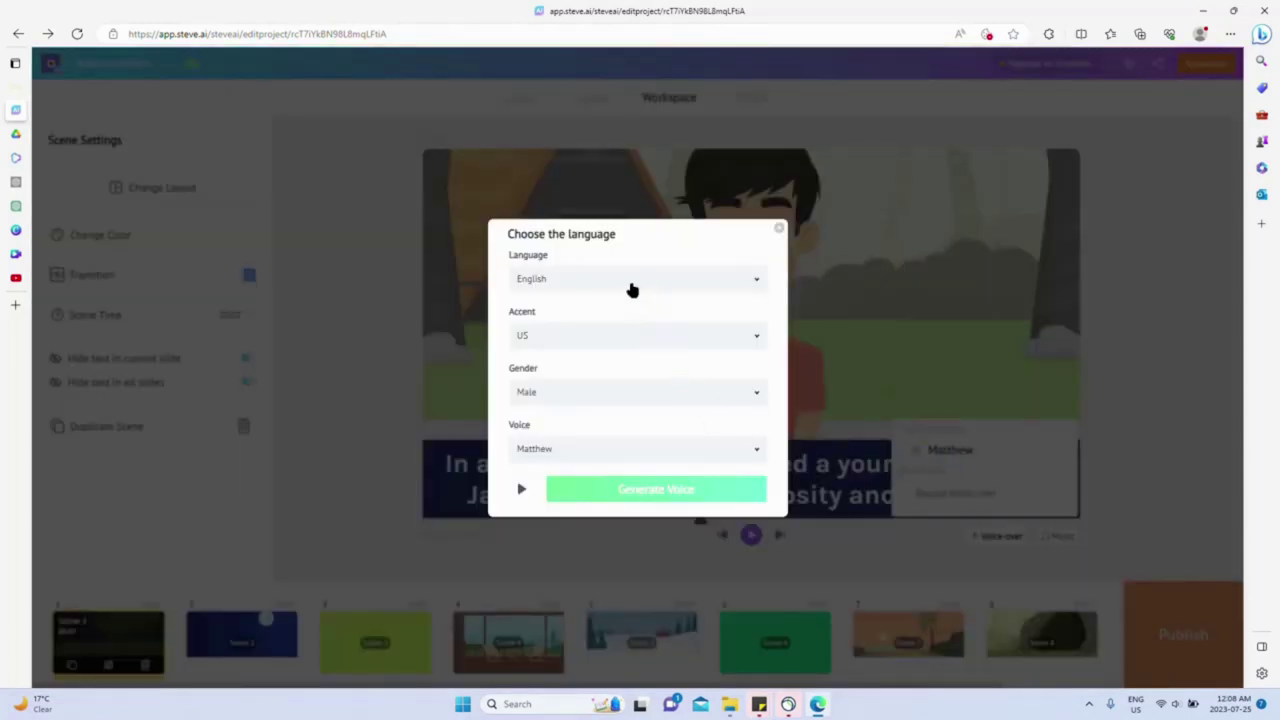
click(706, 400)
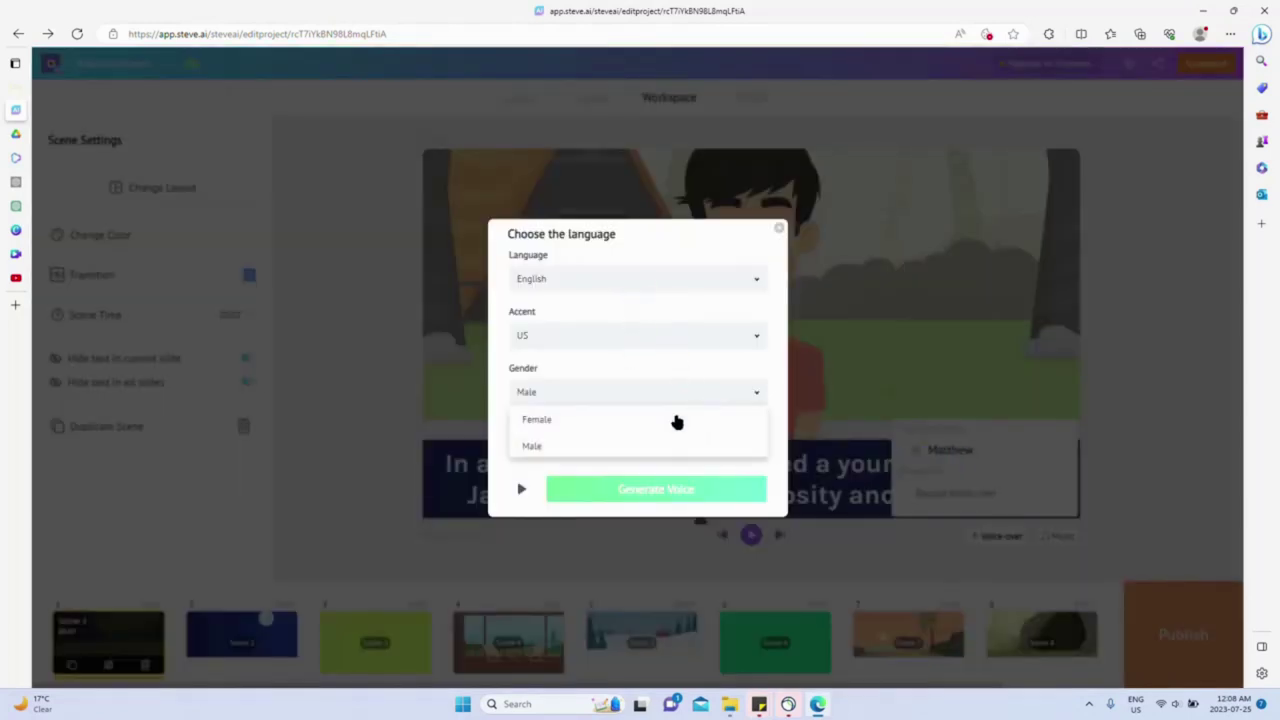
click(599, 446)
click(647, 492)
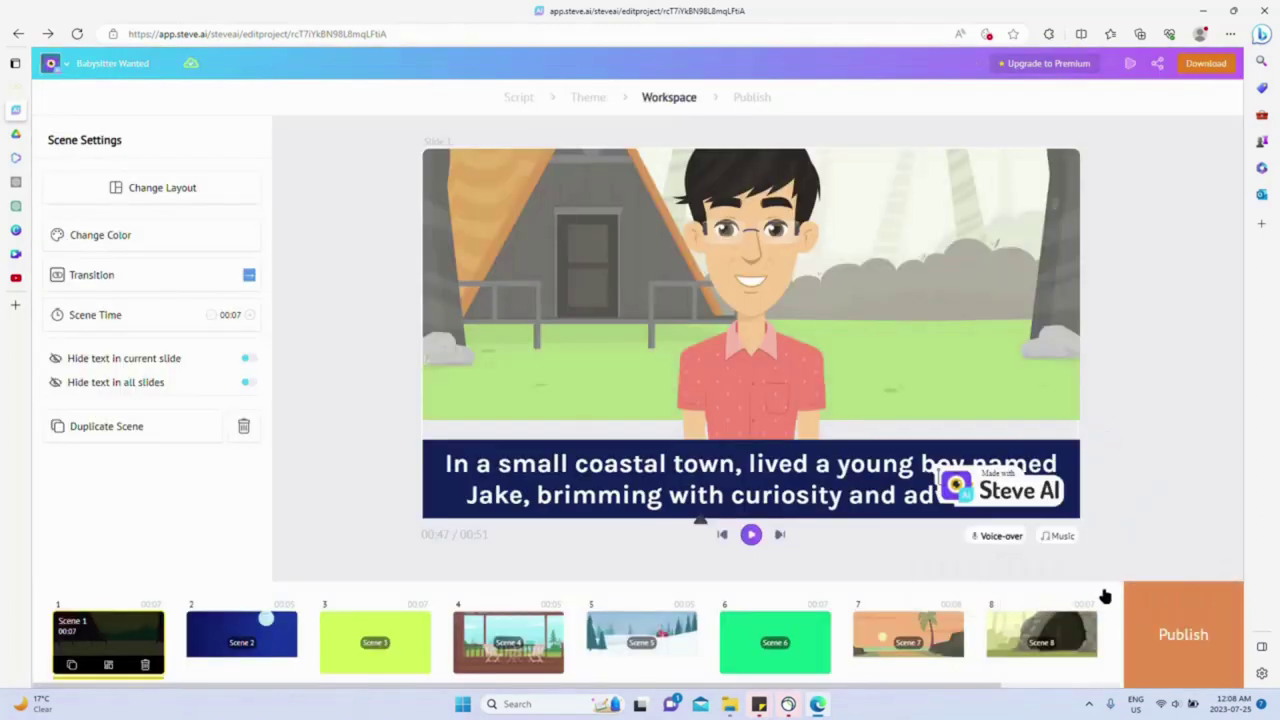
Step: Browse the music library and keep the current background track
click(1060, 536)
mouse_move(965, 484)
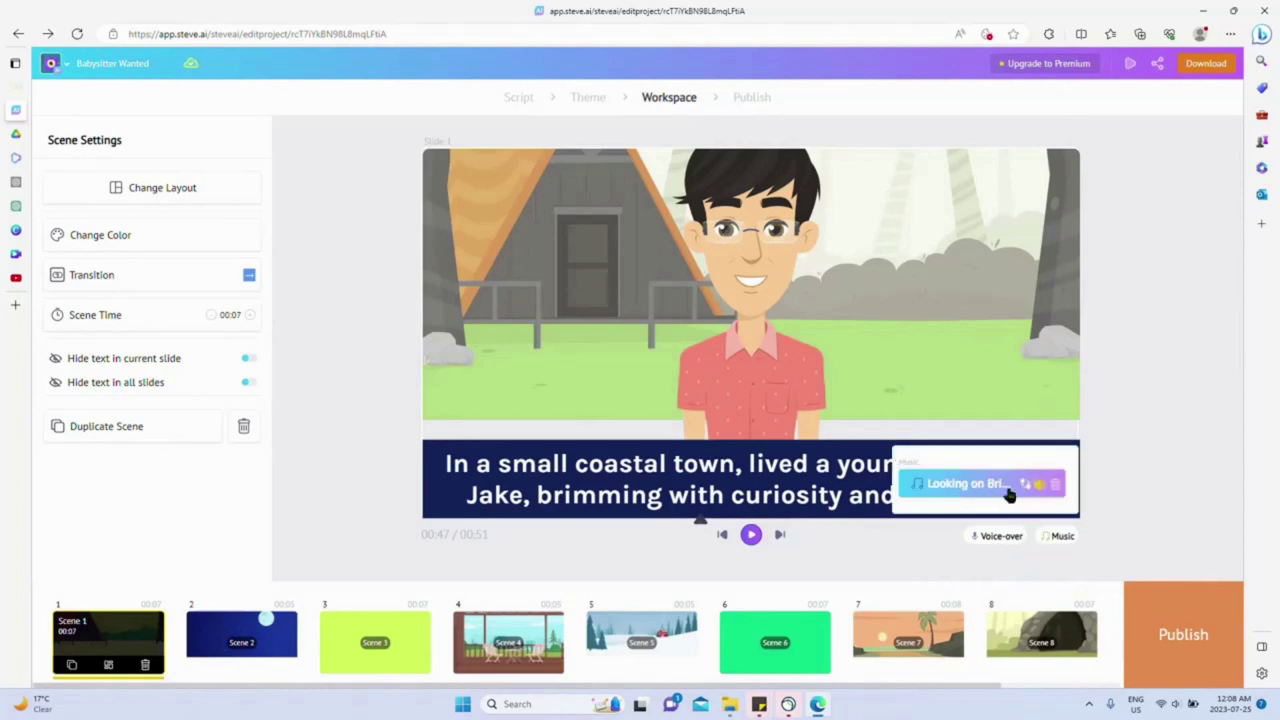
click(953, 490)
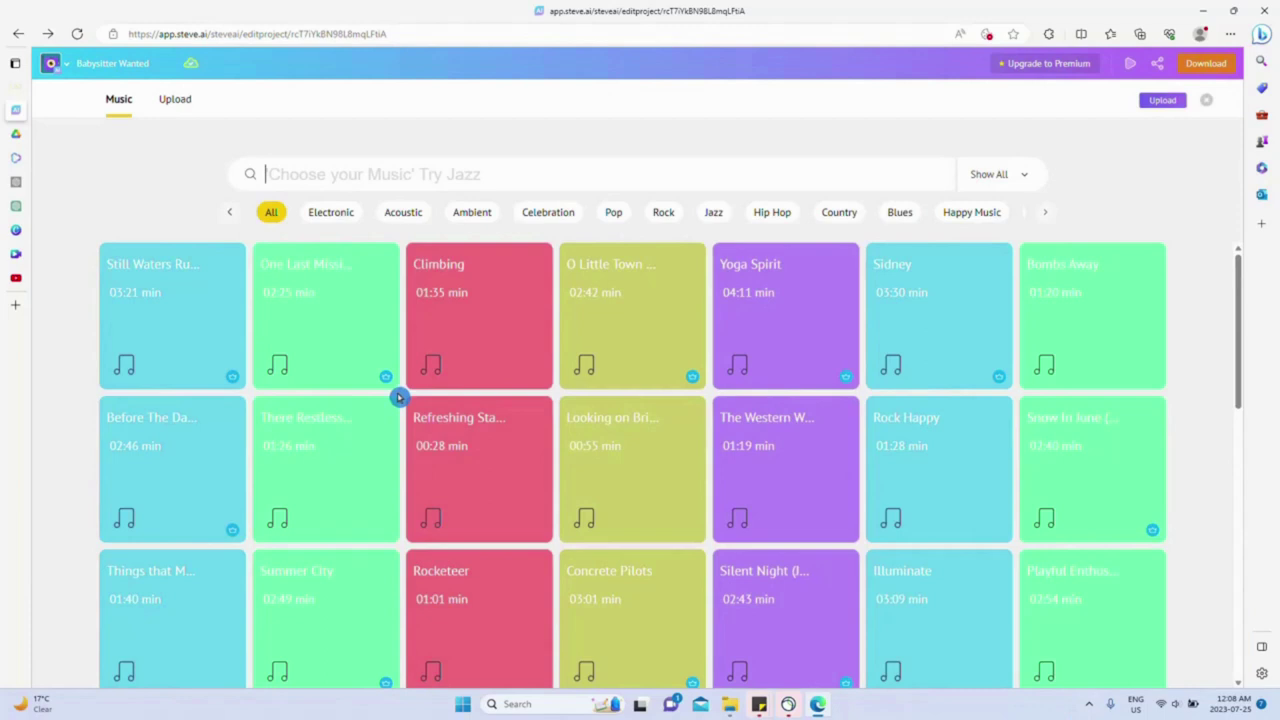
click(1207, 102)
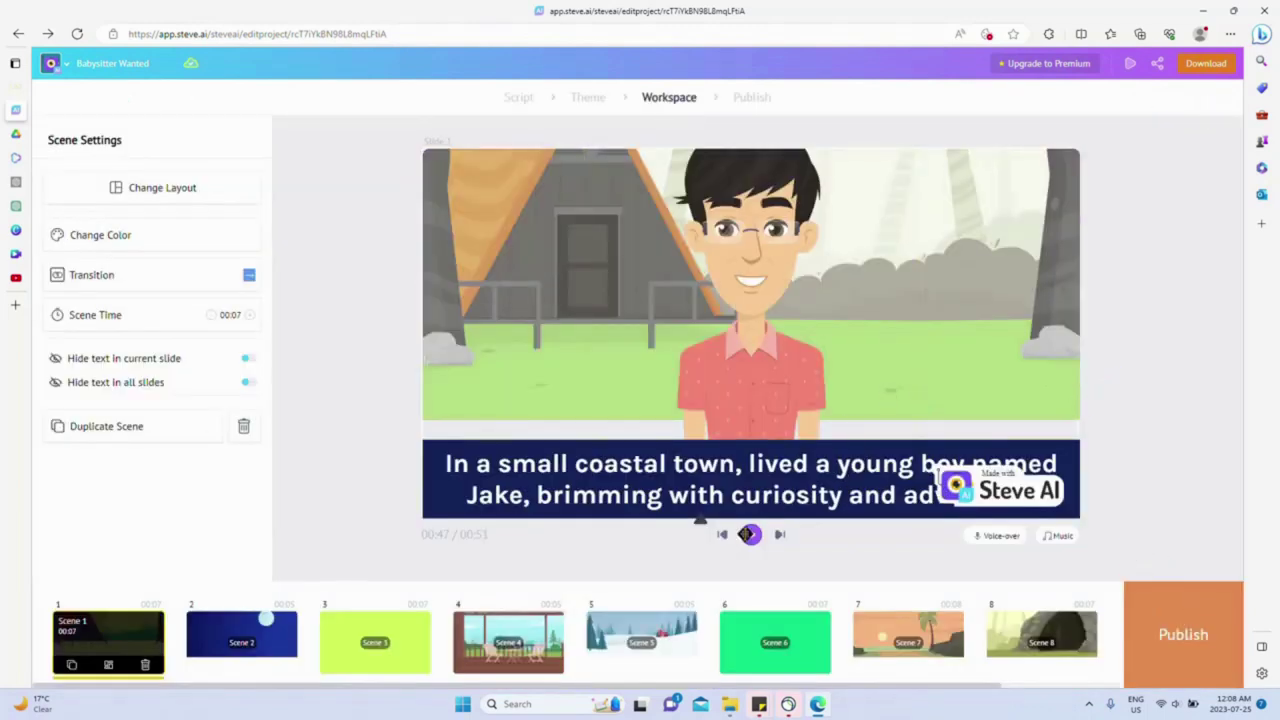
Step: Publish the treasure-hunt video, bringing up its 720p MP4 download page
click(1178, 628)
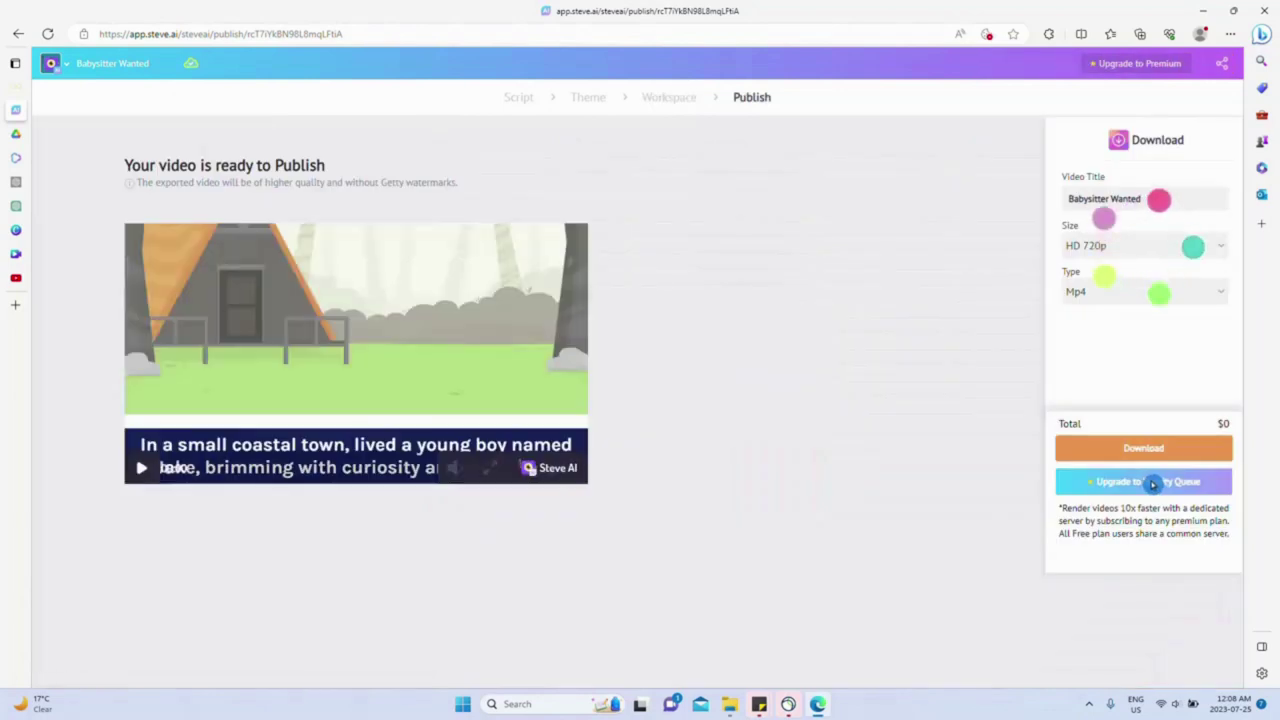